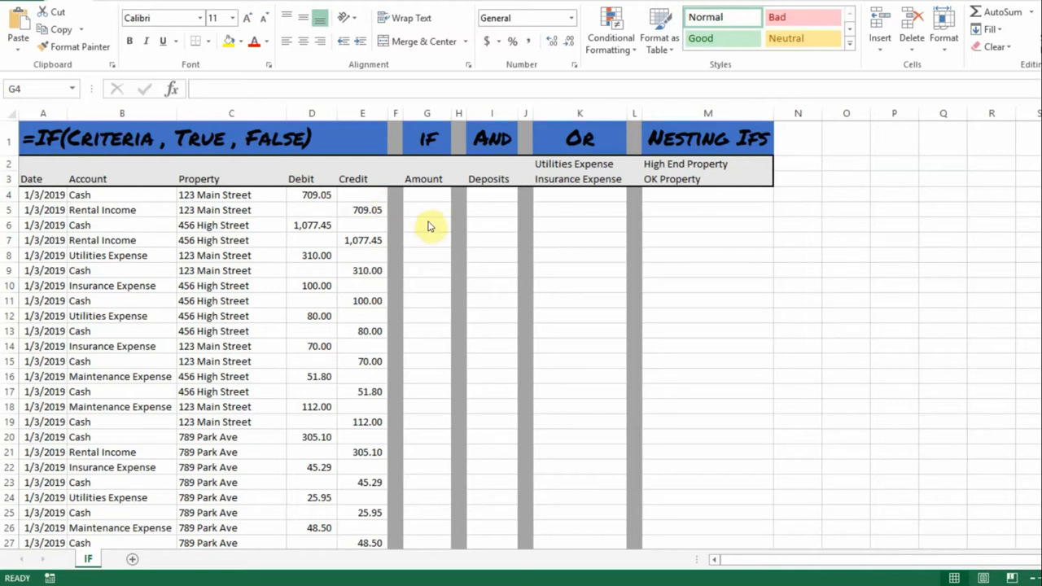
Step: Enter the formula =IF(D4>0,D4,-E4) in the first Amount cell, G4
key(ctrl+shift+Down)
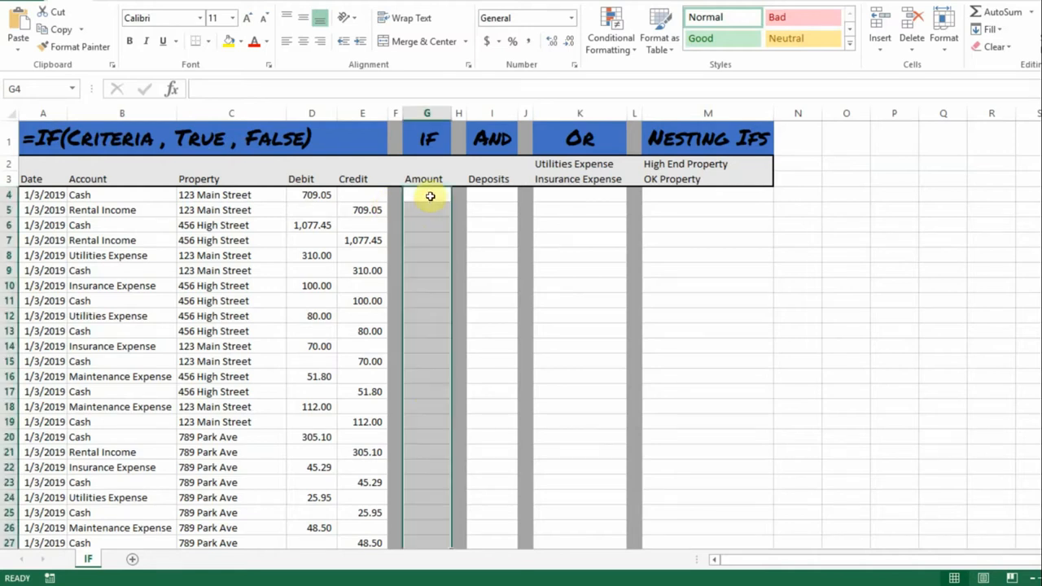
click(430, 196)
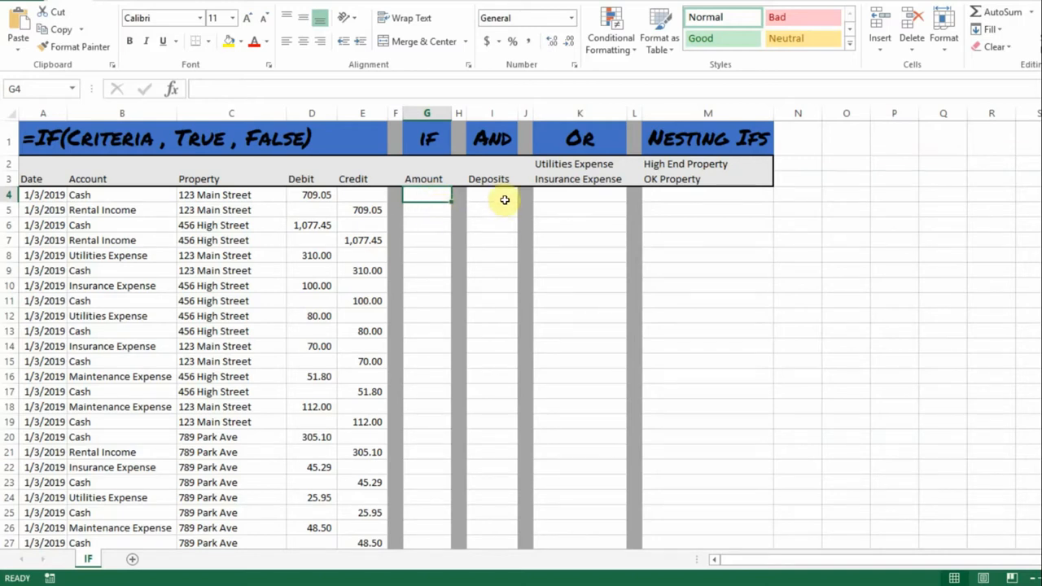
text(=if)
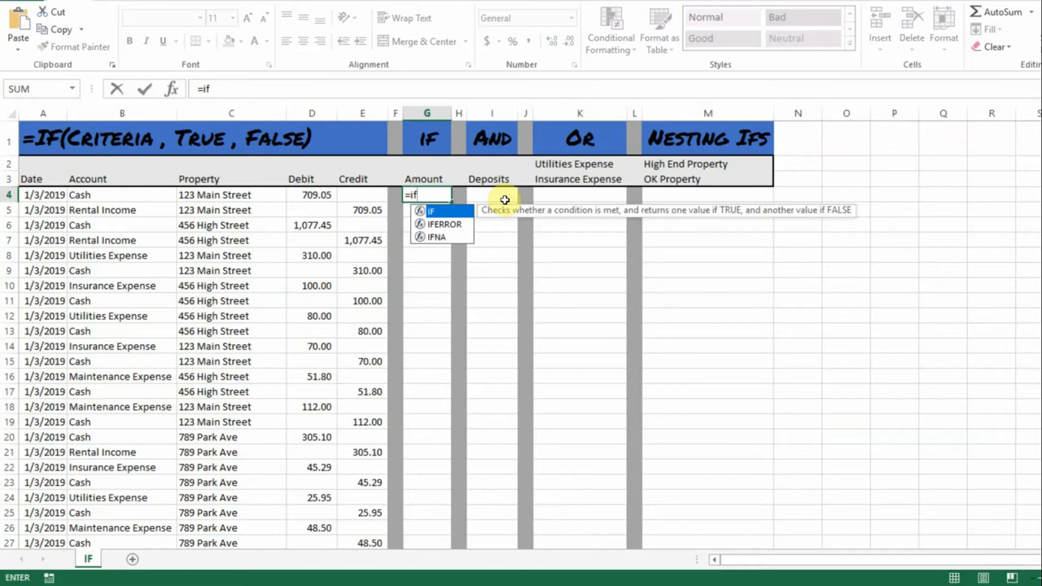
text(()
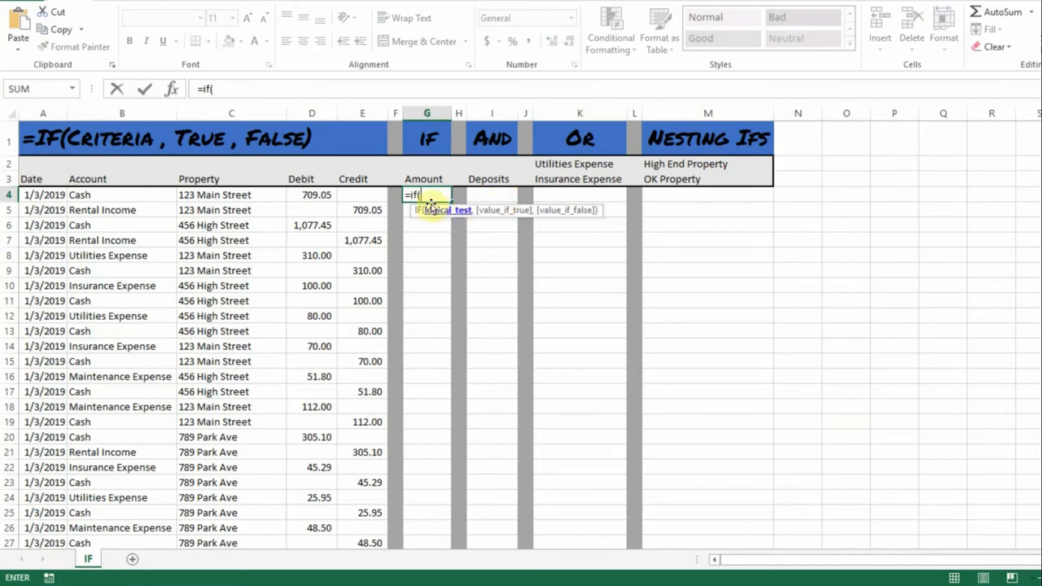
click(311, 194)
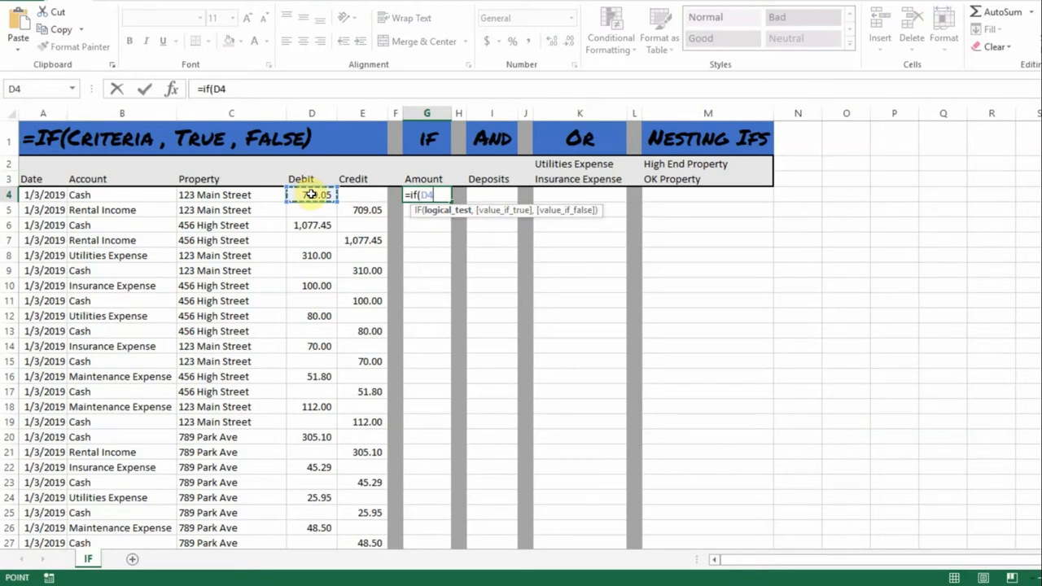
text(>0,)
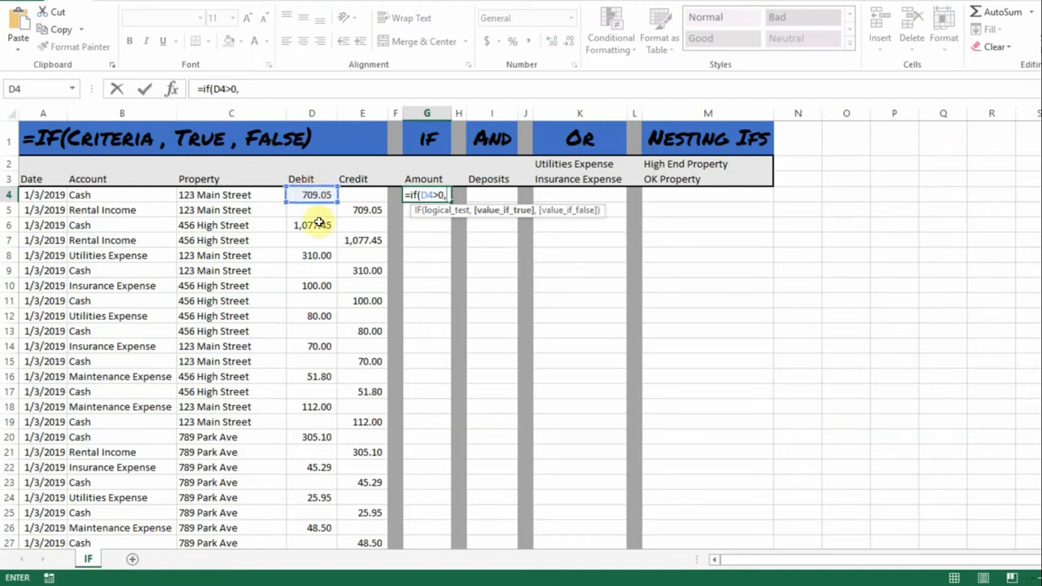
click(318, 195)
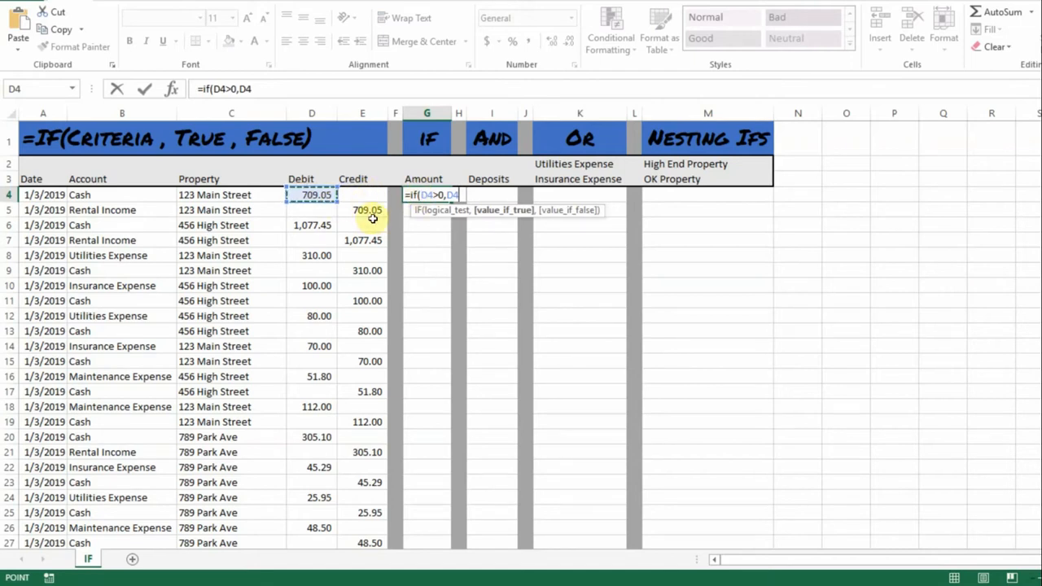
text(,-)
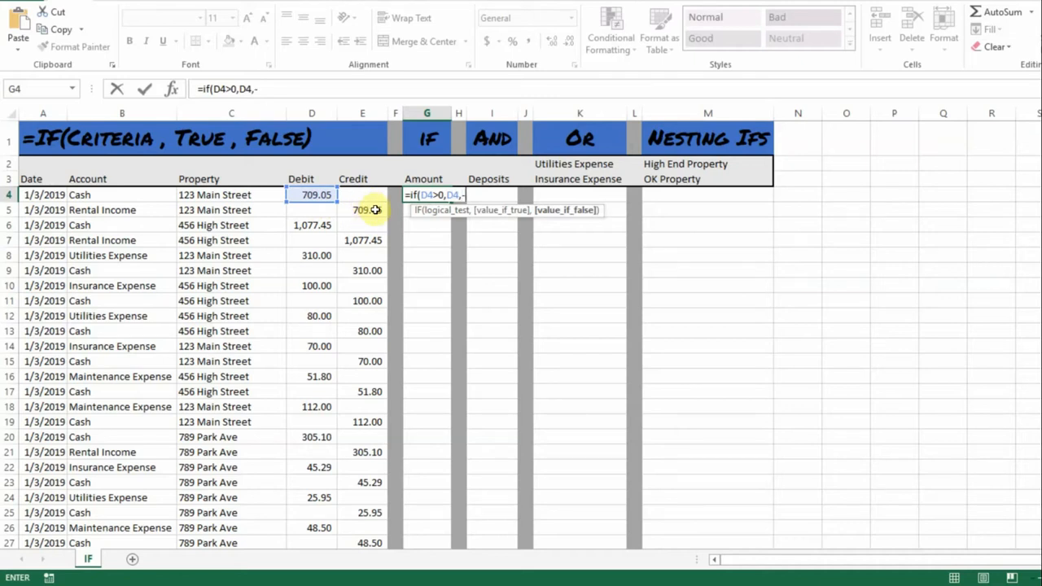
click(371, 195)
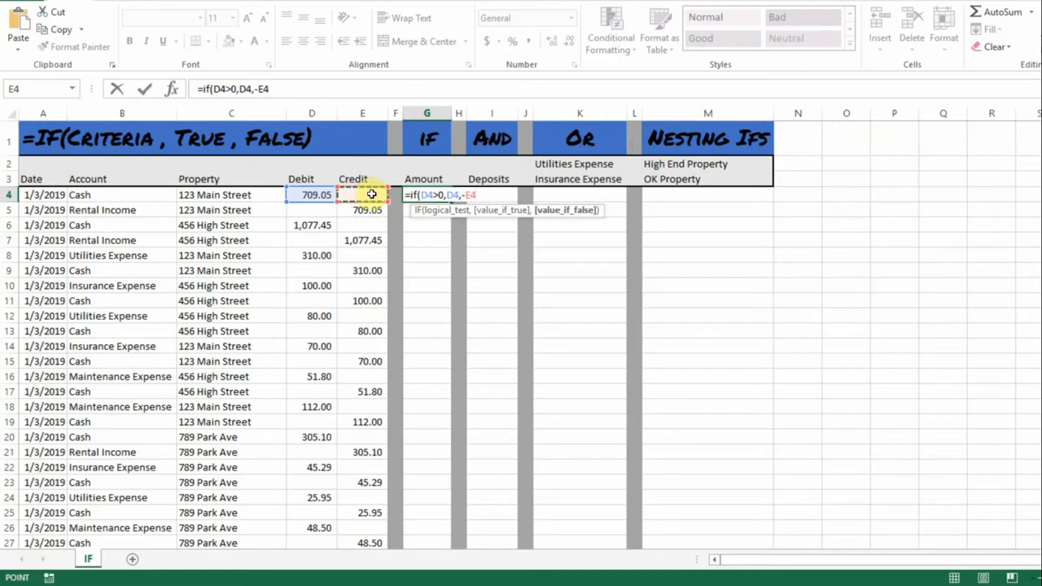
text())
key(Return)
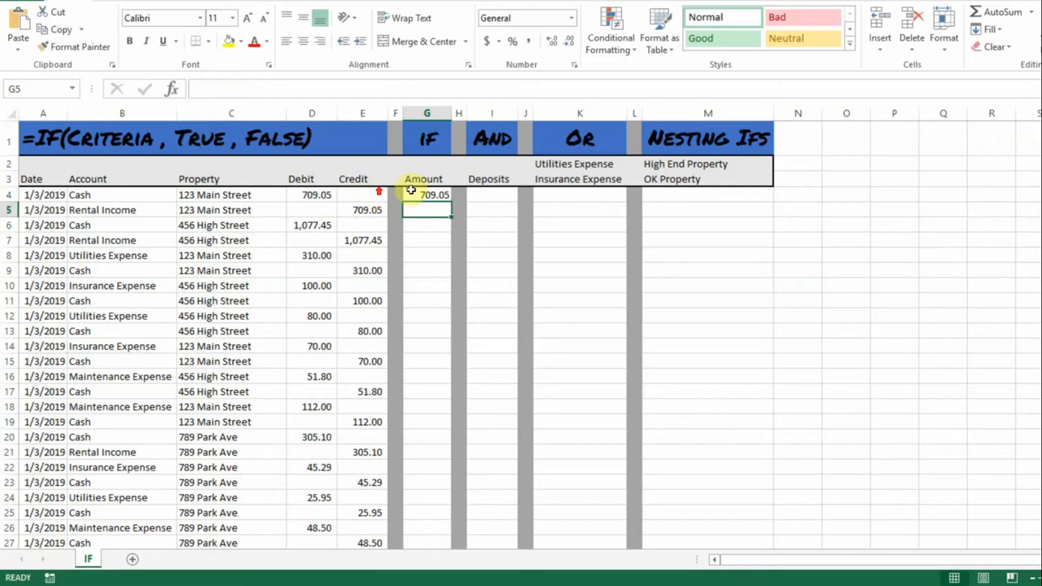
Step: Fill the Amount formula from G4 down through G27, checking the cell references of the copy in G5
click(432, 194)
drag(450, 197, 442, 210)
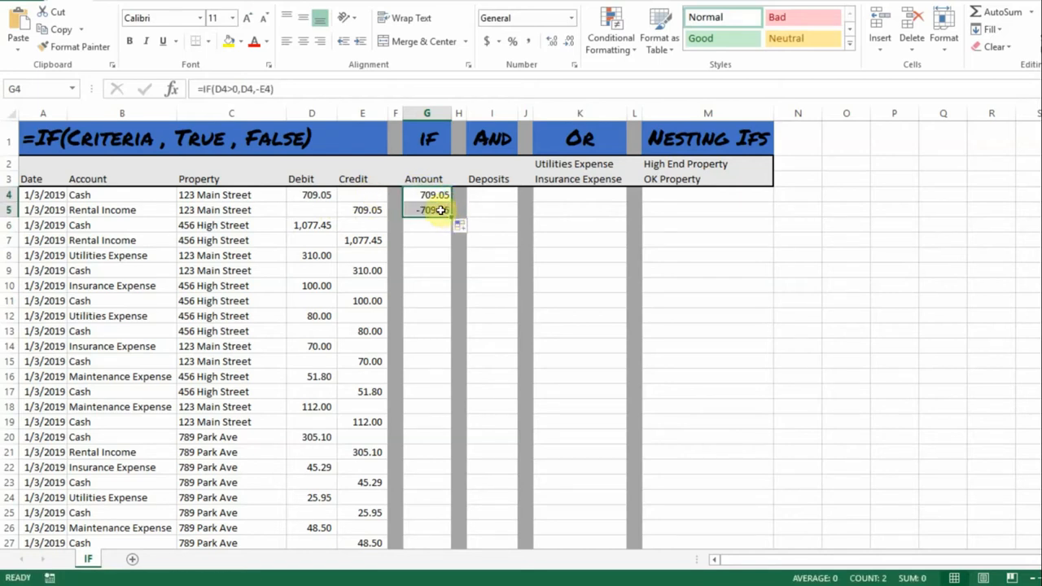
double_click(441, 210)
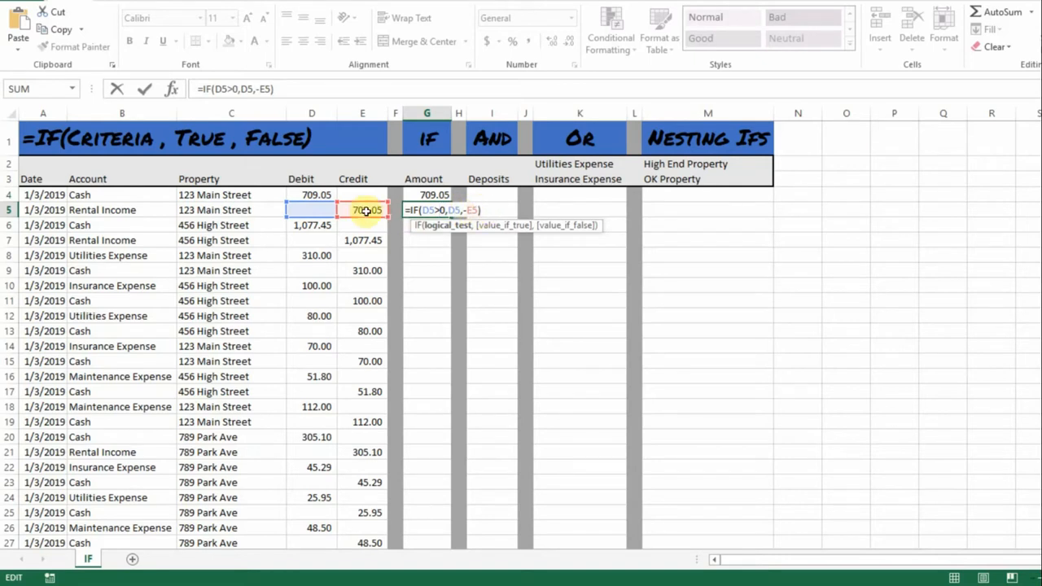
key(Return)
click(431, 211)
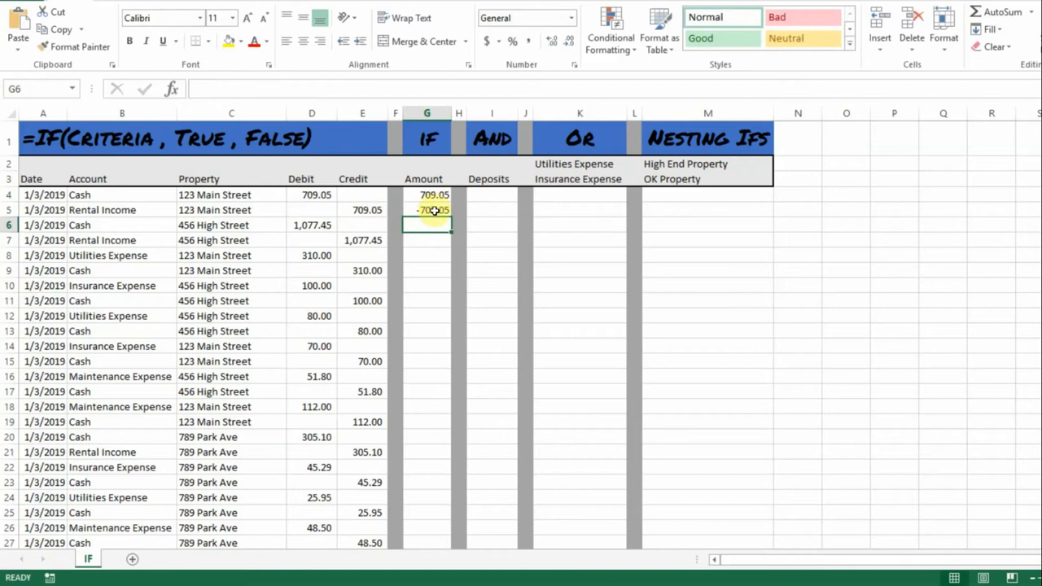
drag(453, 218, 424, 463)
scroll(474, 320, up, 2)
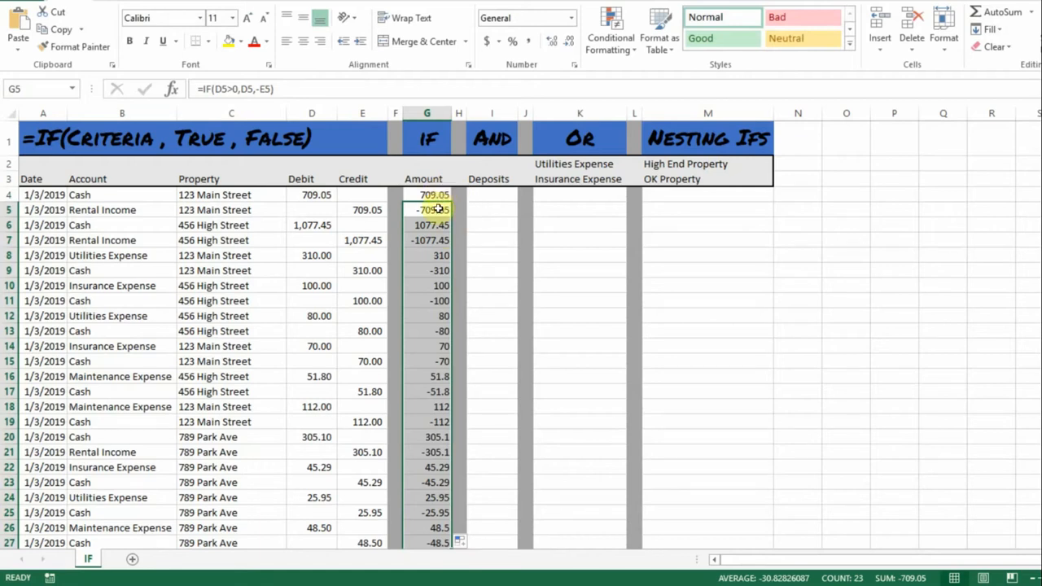
Step: Enter the formula =IF(AND(B4="Cash",D4>0),D4,"") in the first Deposits cell, I4
click(504, 239)
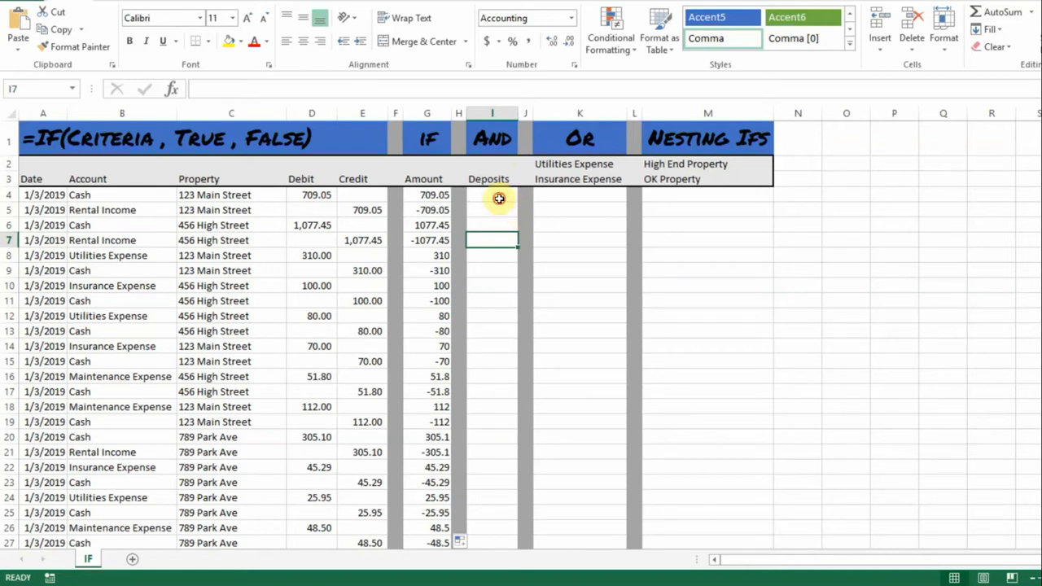
click(495, 198)
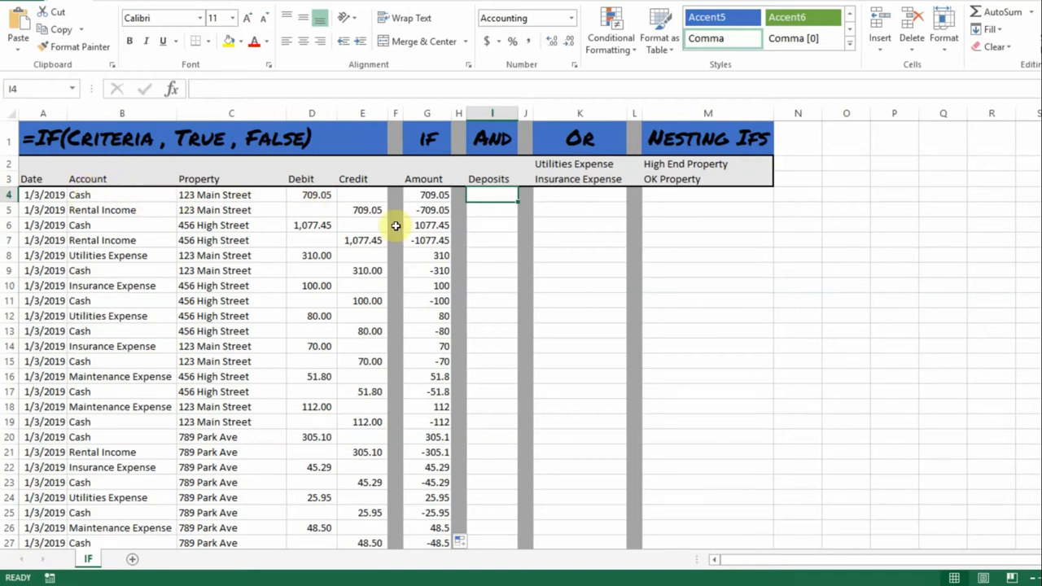
text(=)
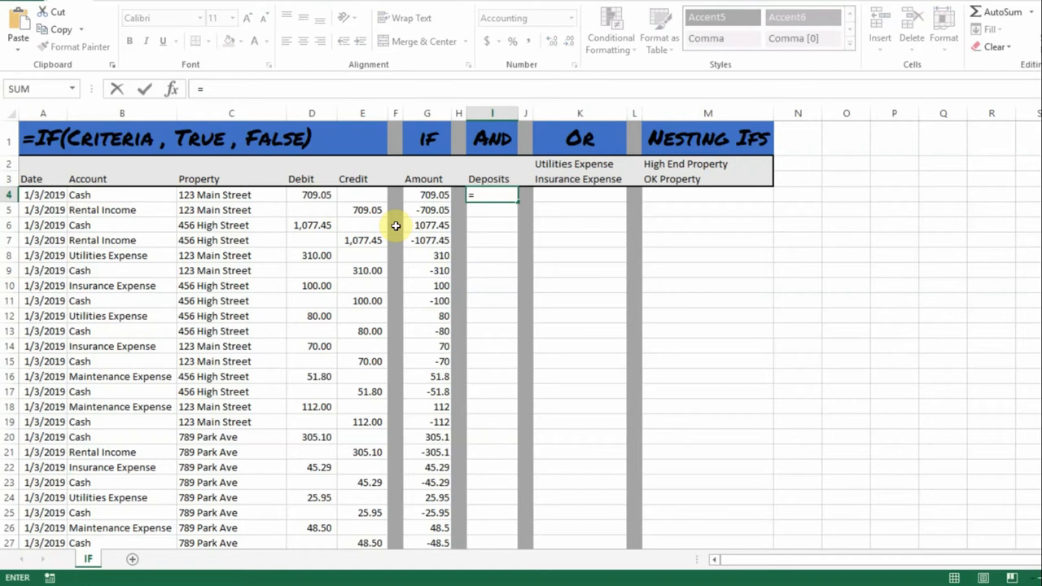
text(if)
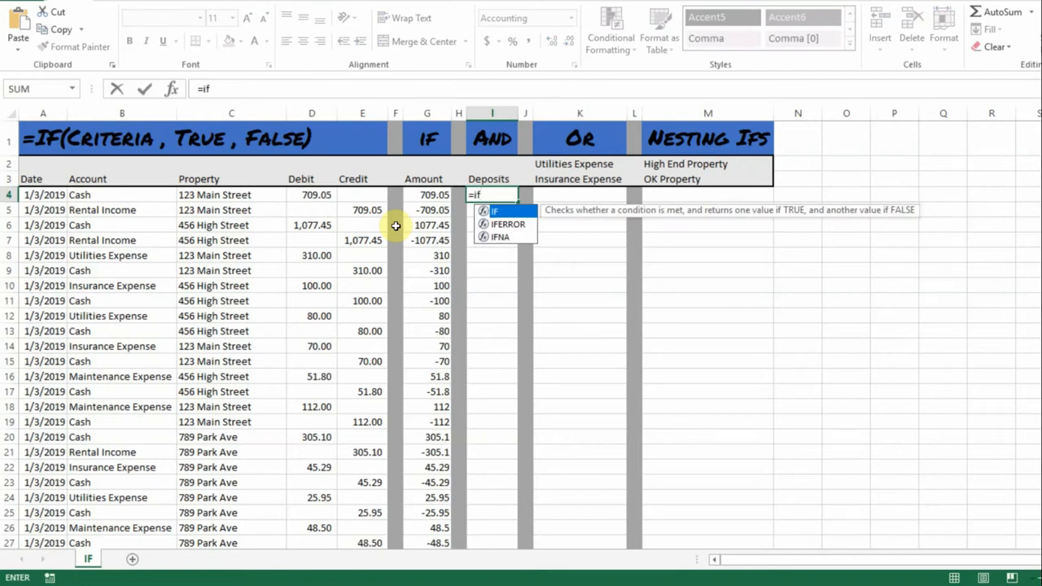
text(()
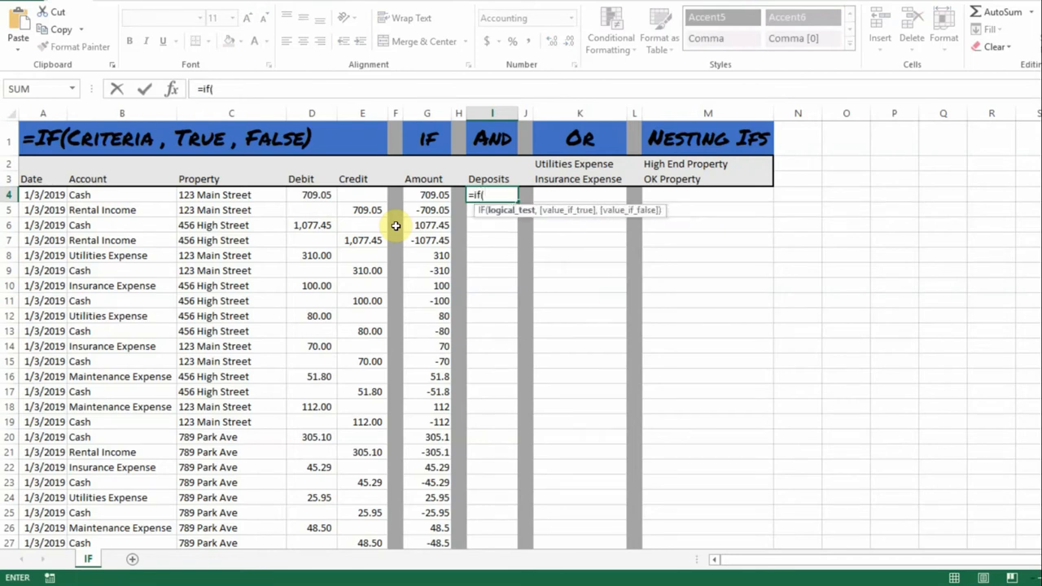
text(and()
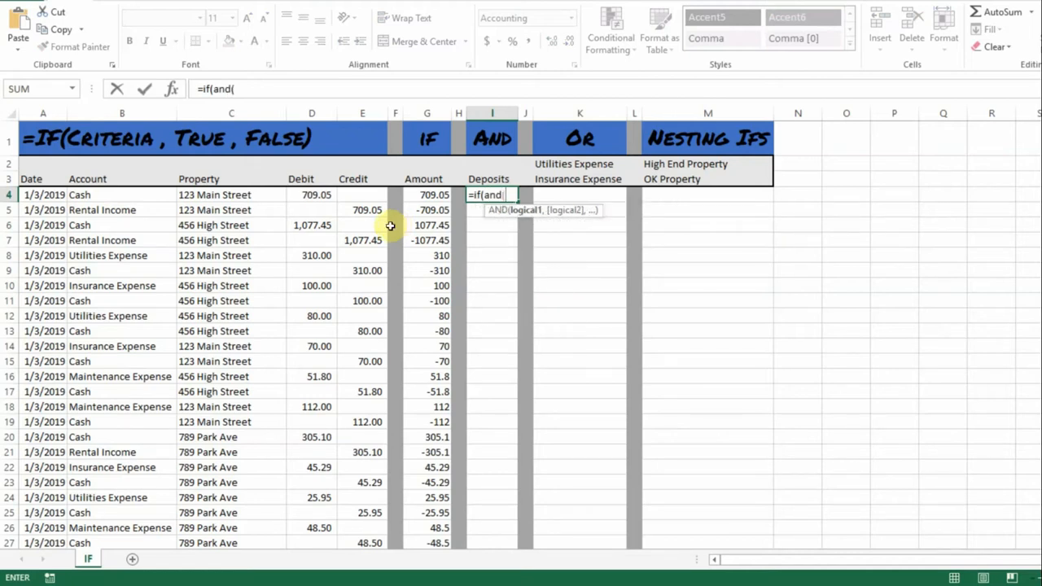
click(120, 195)
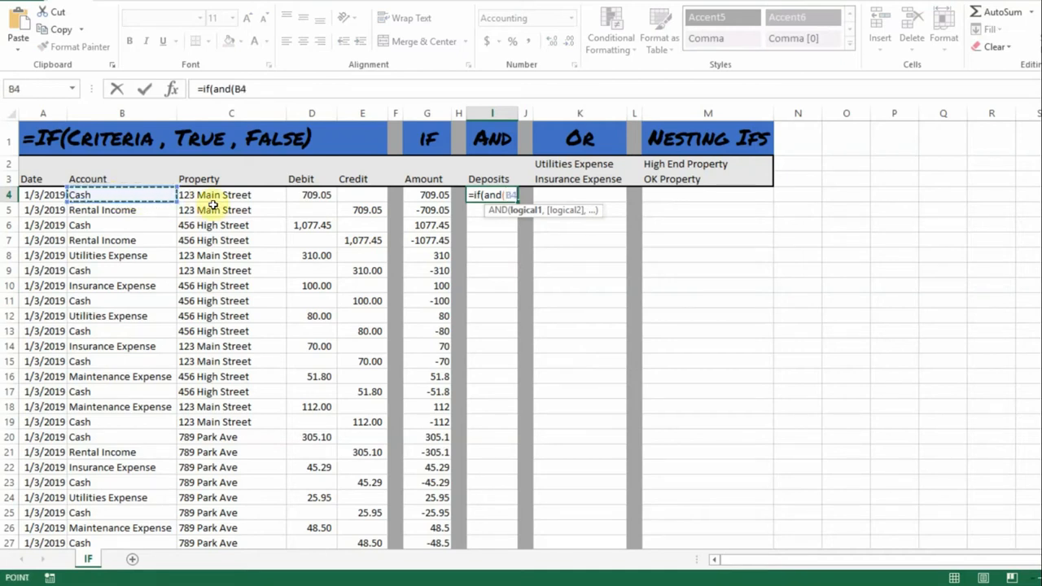
text(=)
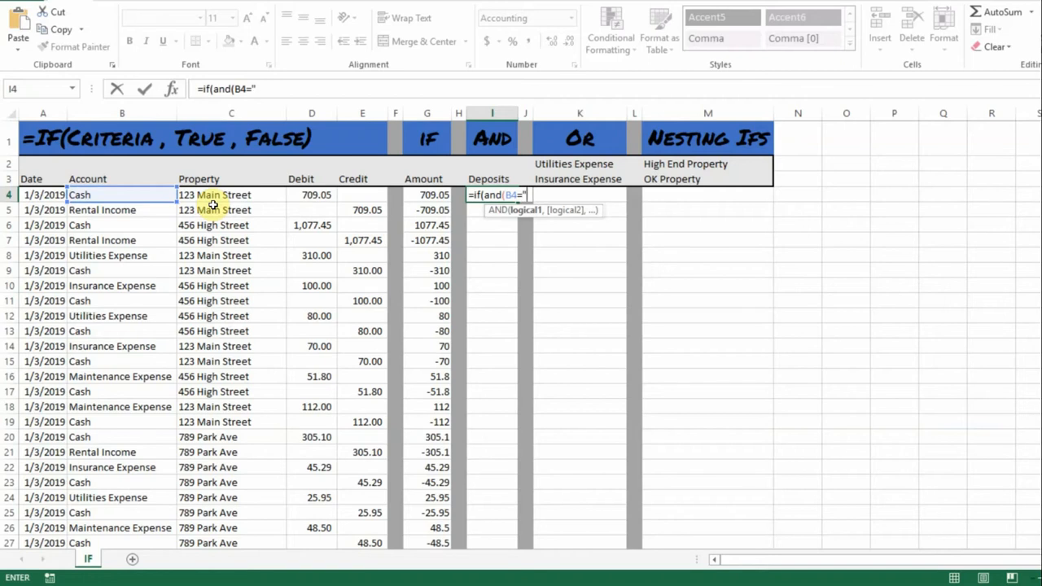
text("Cash",)
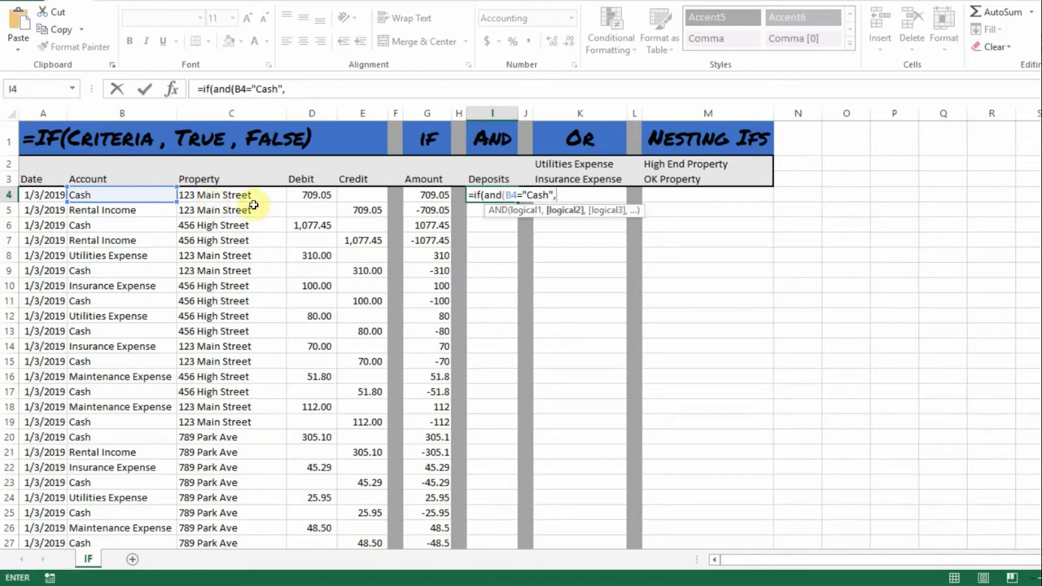
click(318, 194)
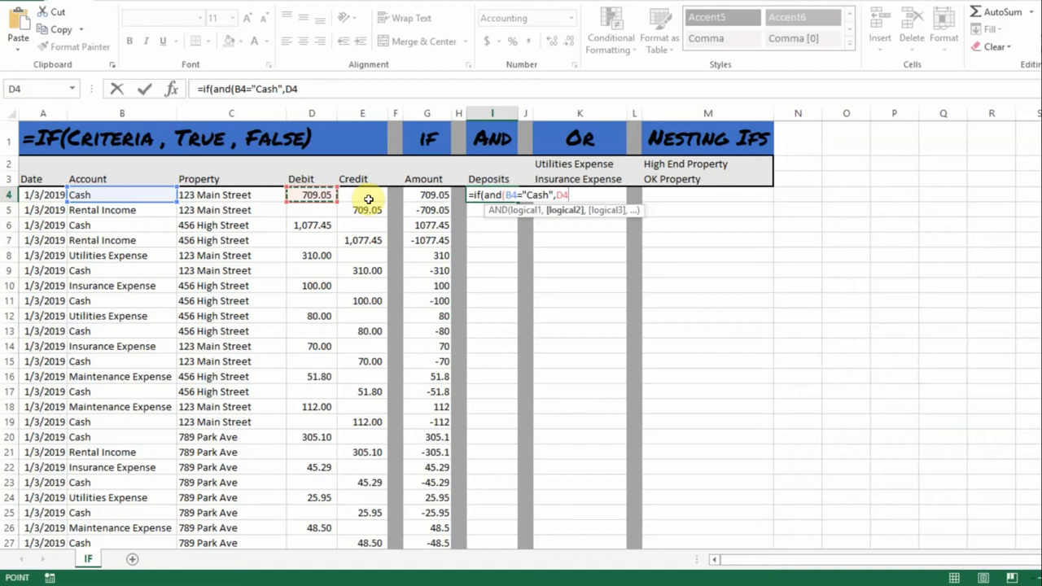
text(>0),)
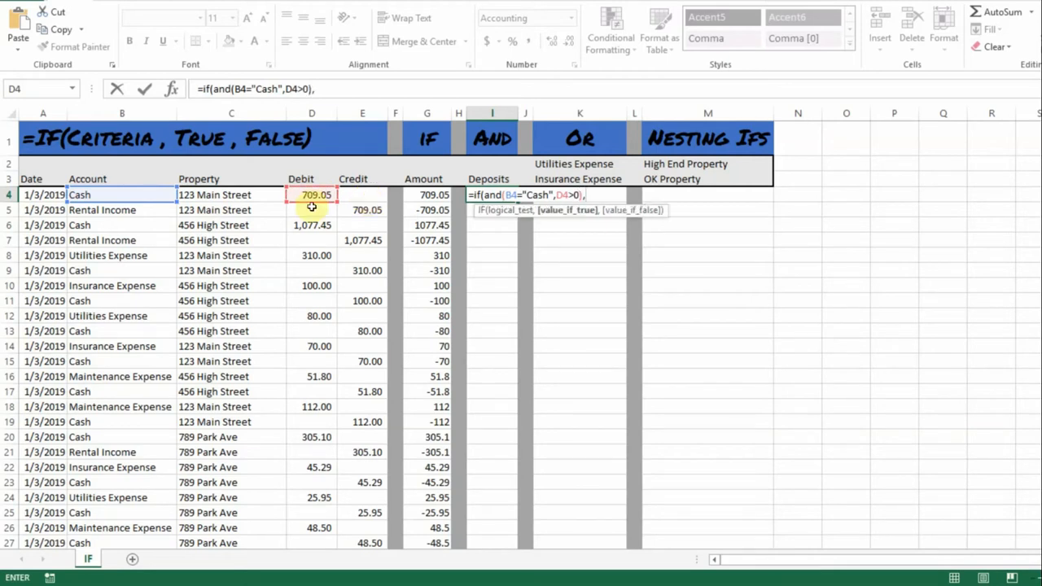
click(314, 196)
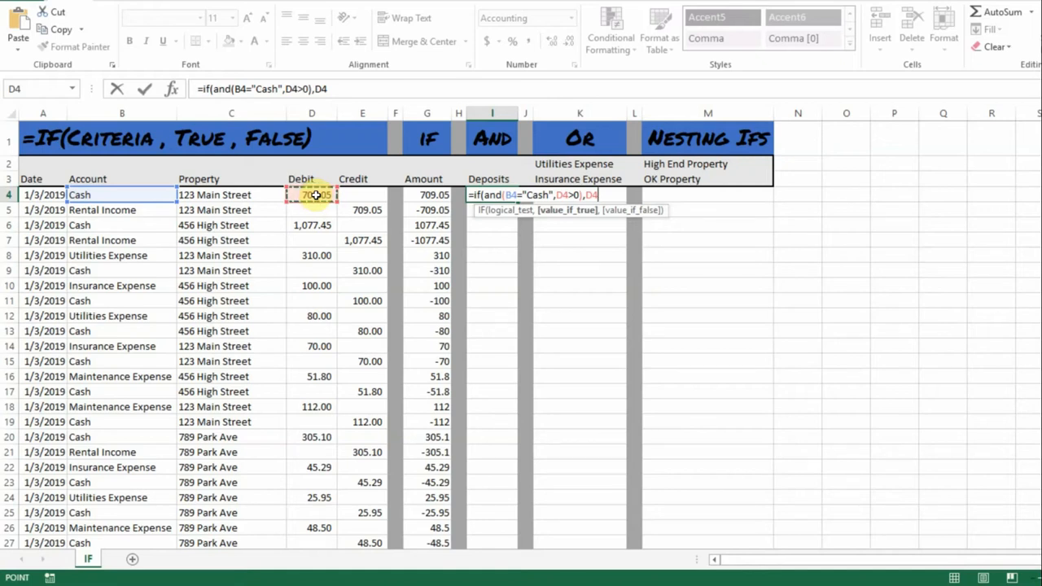
text(,)
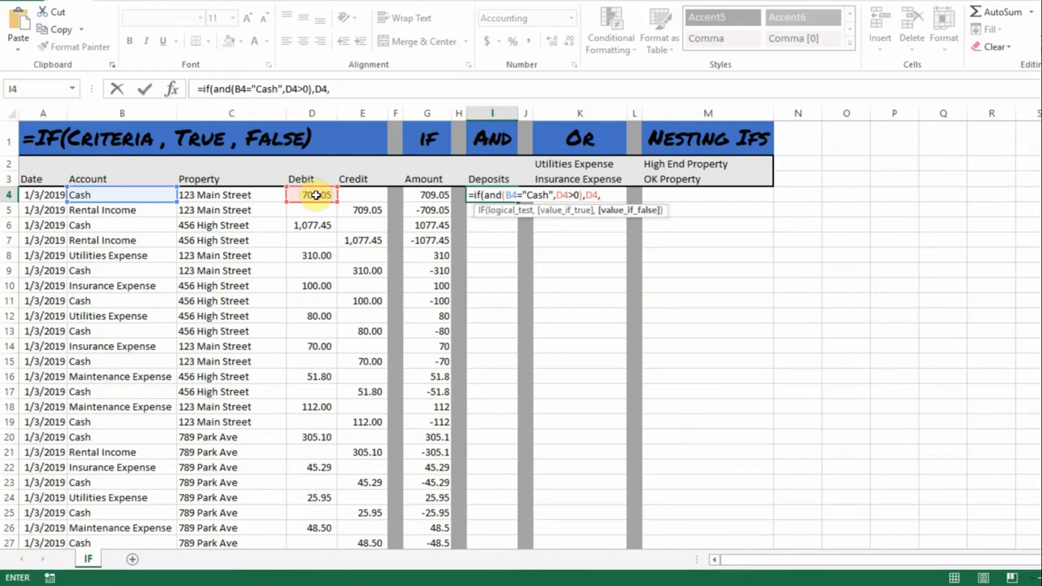
text("")
text())
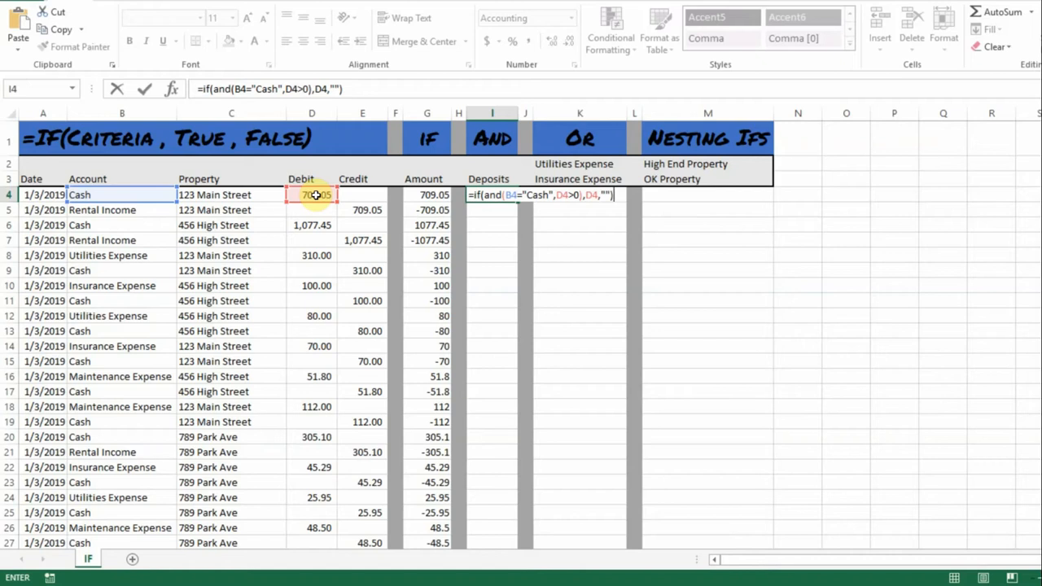
key(Return)
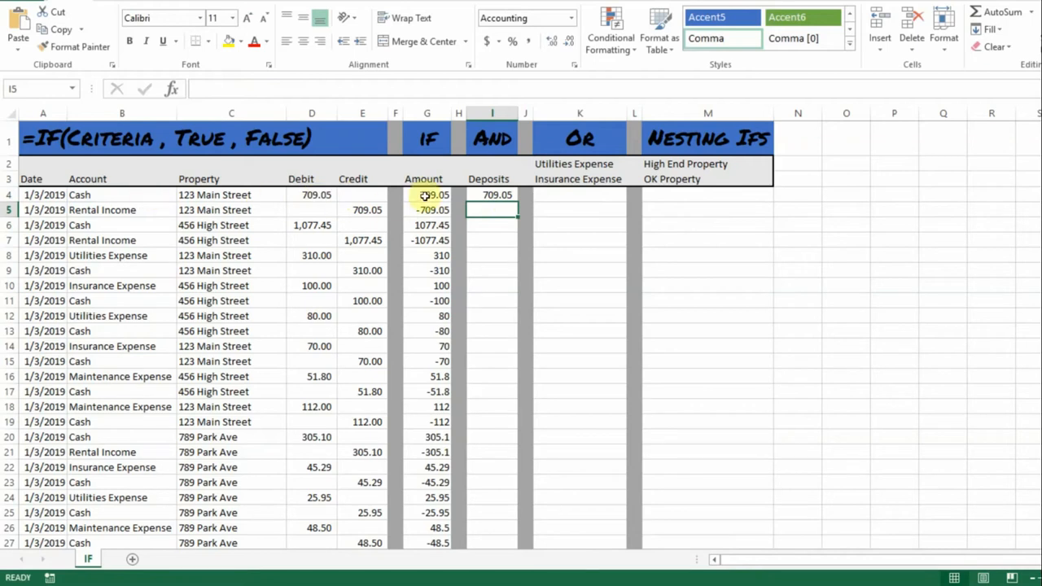
Step: Fill the Deposits formula from I4 down through I27 and check rows 6 and 20 against their account and debit entries
click(487, 196)
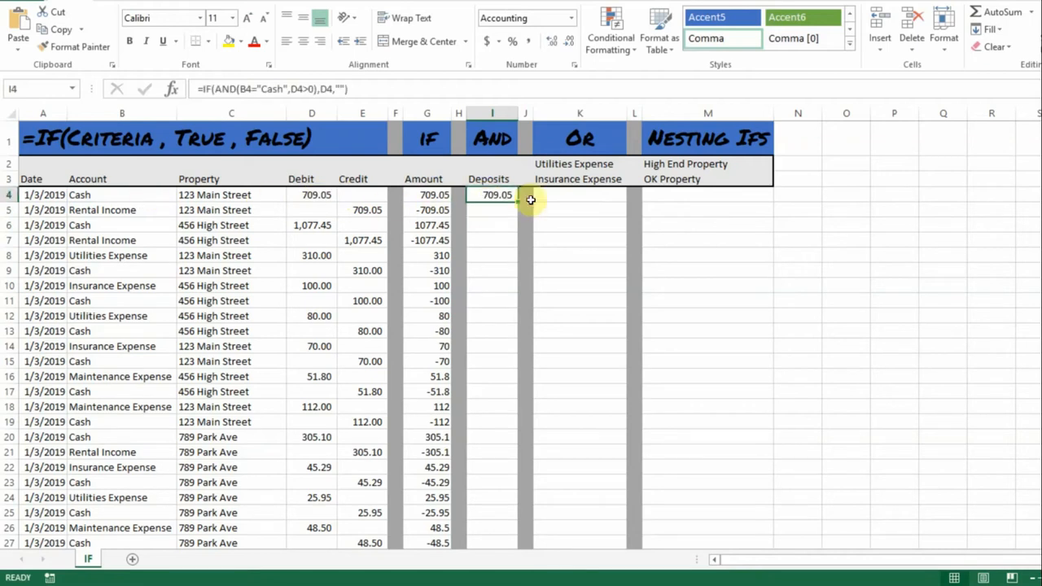
drag(519, 202, 517, 423)
scroll(579, 353, up, 3)
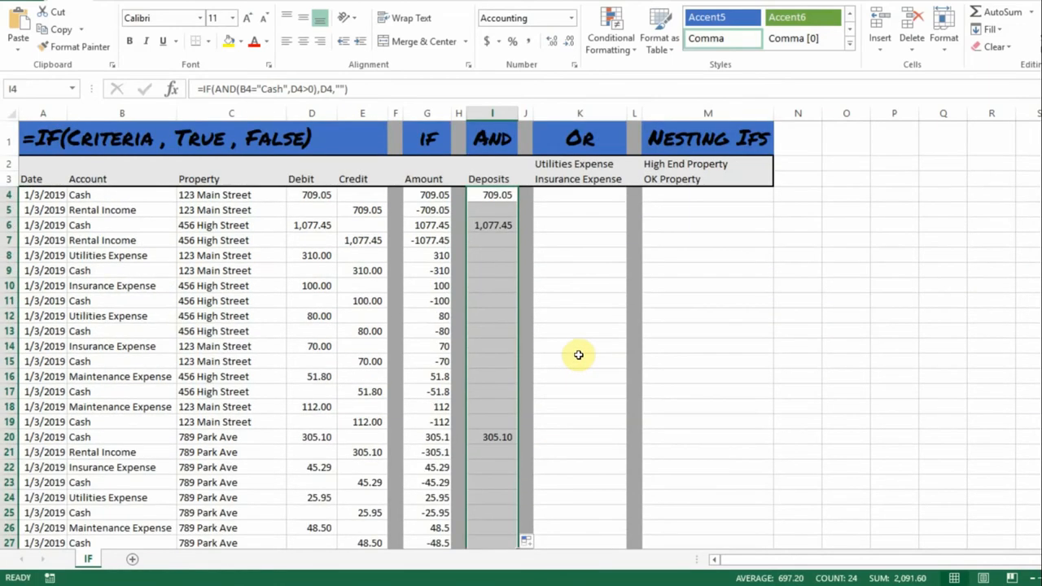
click(502, 224)
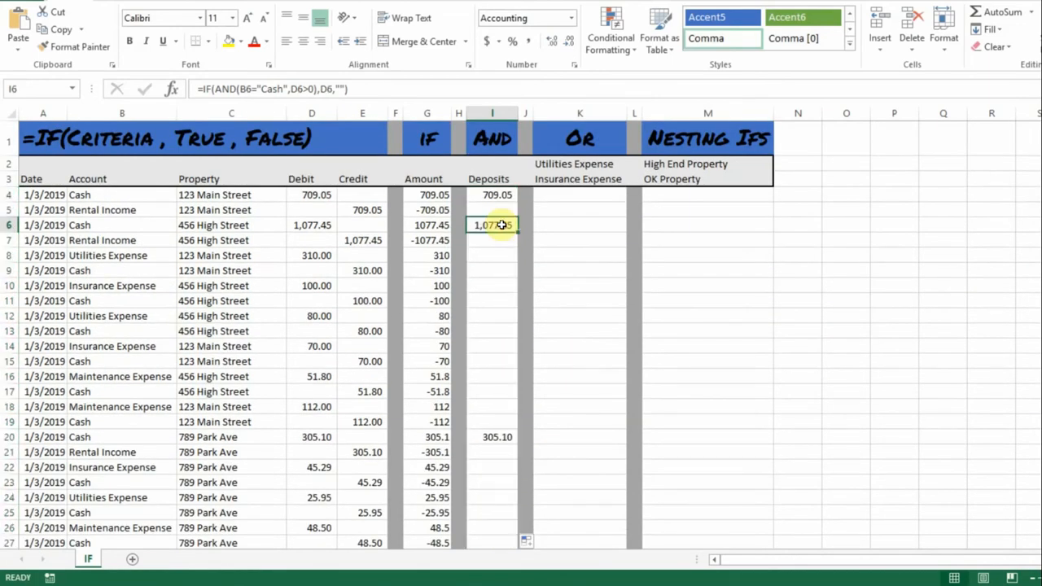
drag(147, 226, 293, 225)
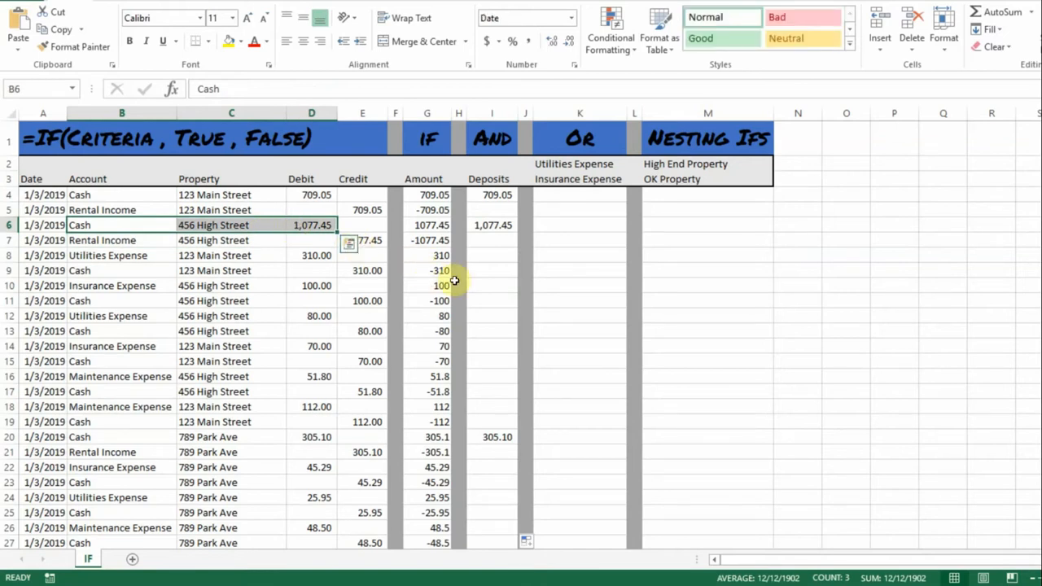
drag(488, 435, 94, 439)
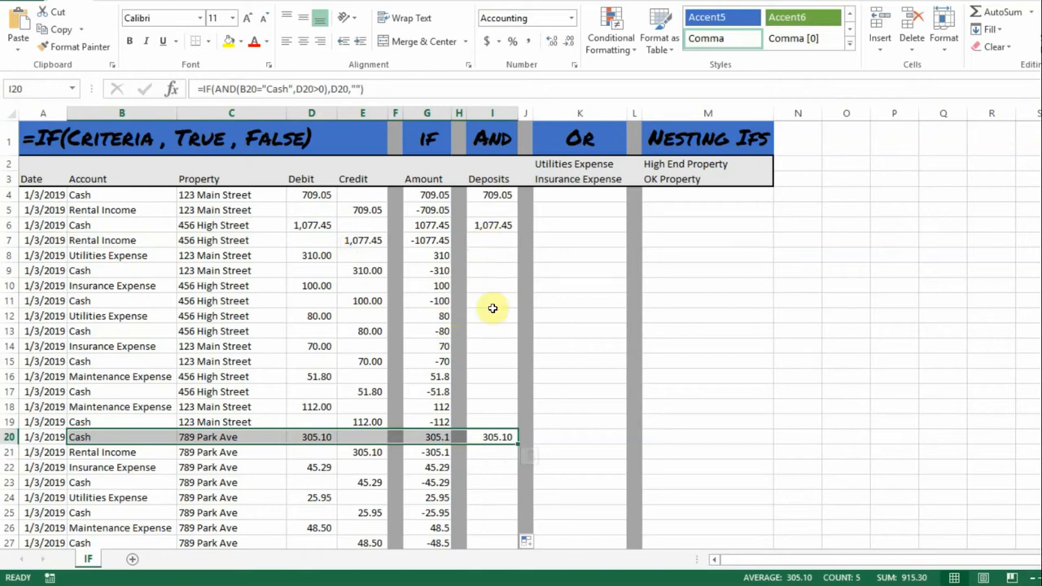
click(583, 352)
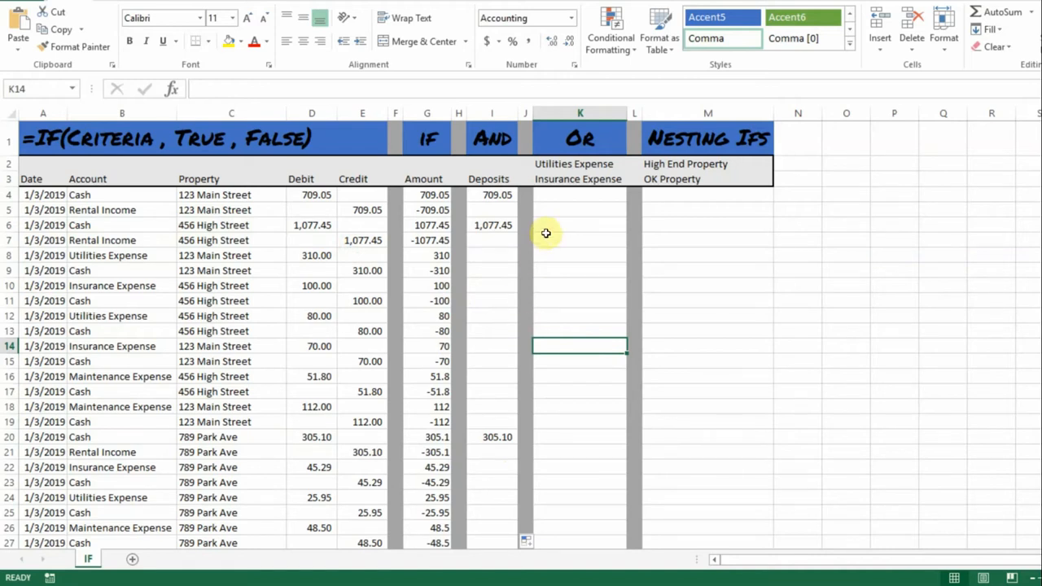
Step: Enter the formula =IF(OR(B4="Utilities Expense",B4="Insurance Expense"),D4,"") in the first Or cell, K4
click(579, 194)
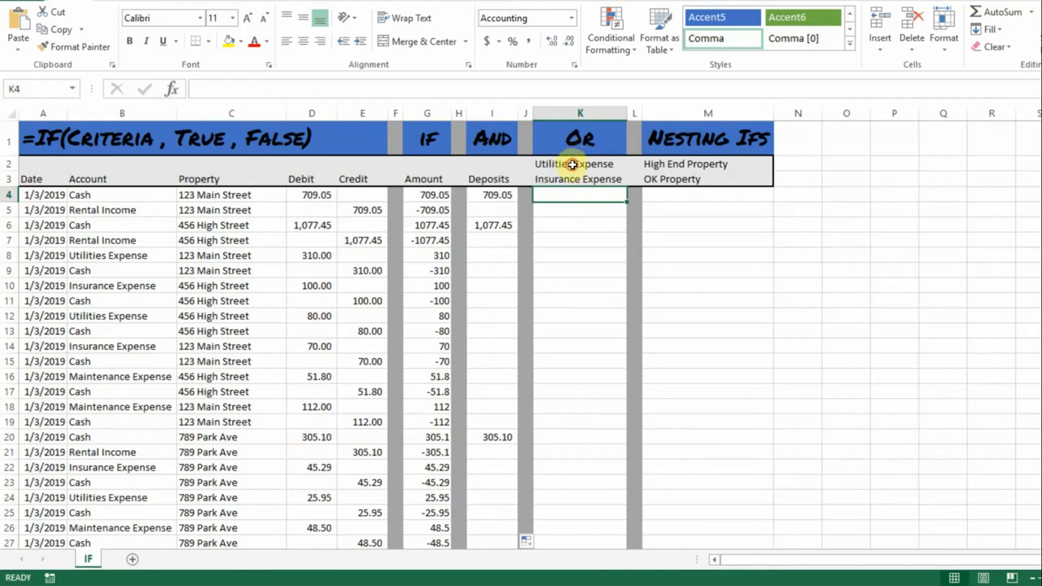
click(572, 163)
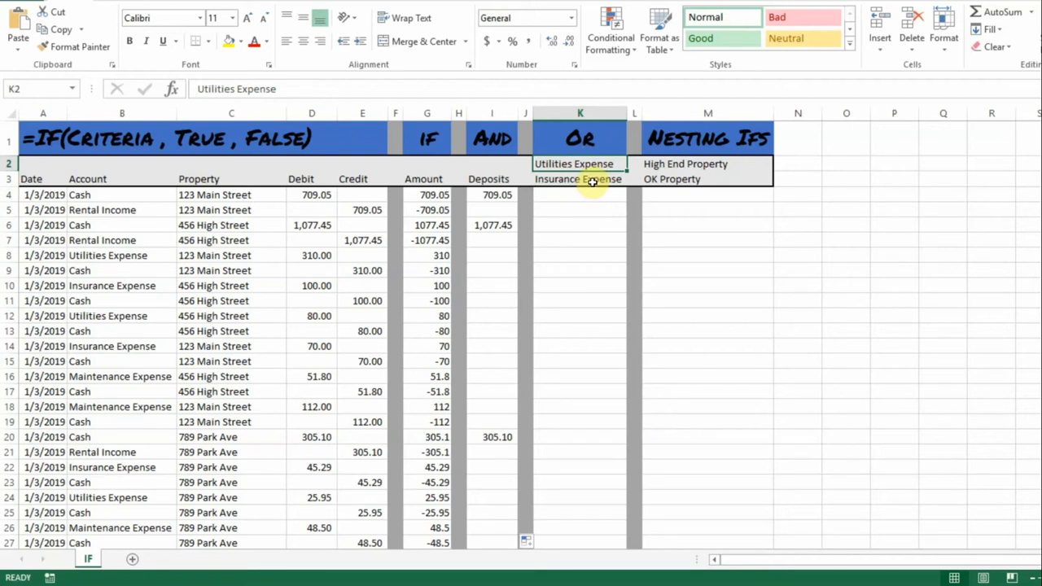
click(593, 182)
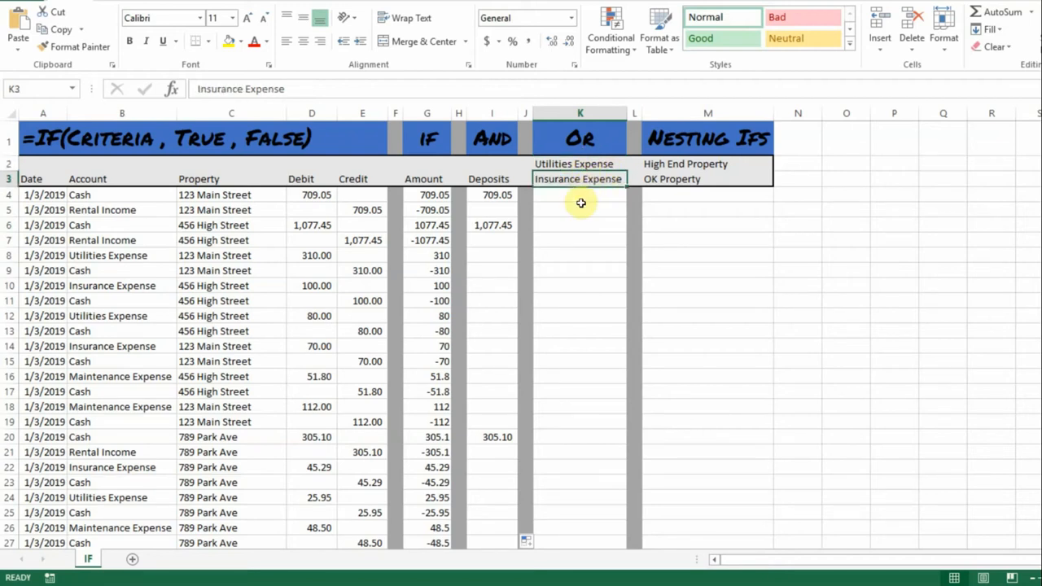
click(578, 197)
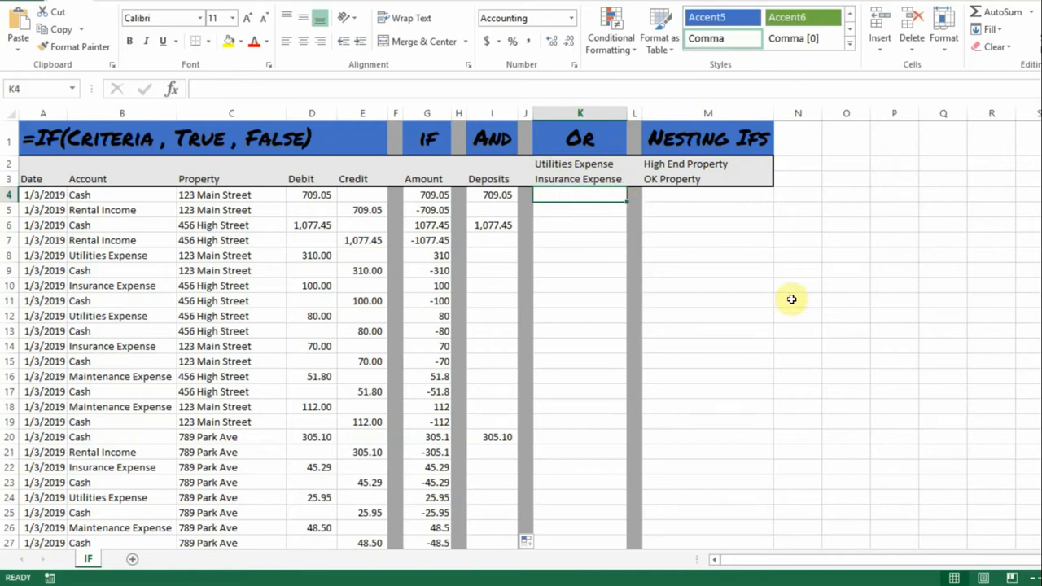
text(if()
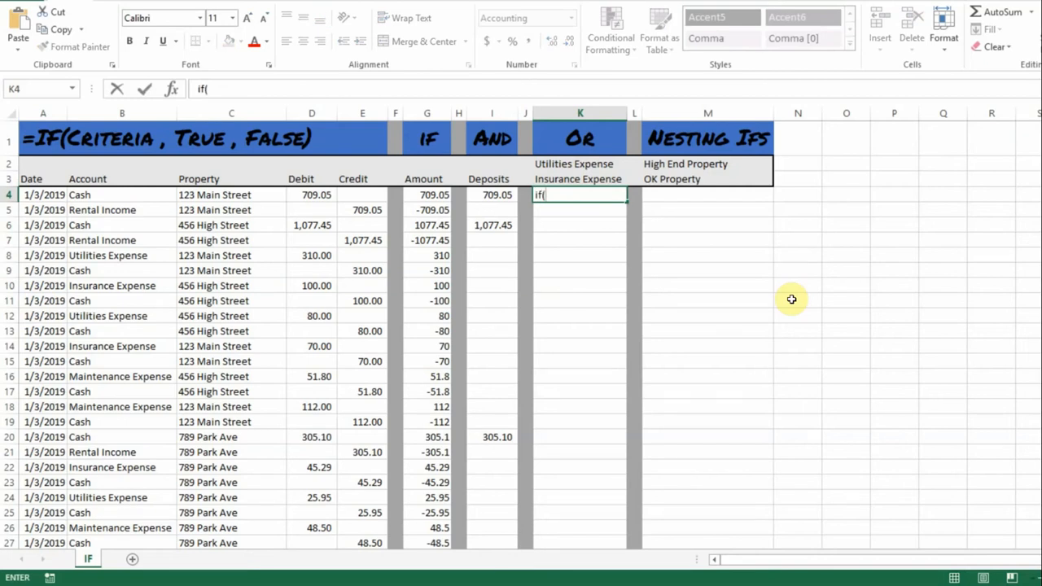
key(BackSpace)
key(BackSpace)
key(BackSpace)
text(=if)
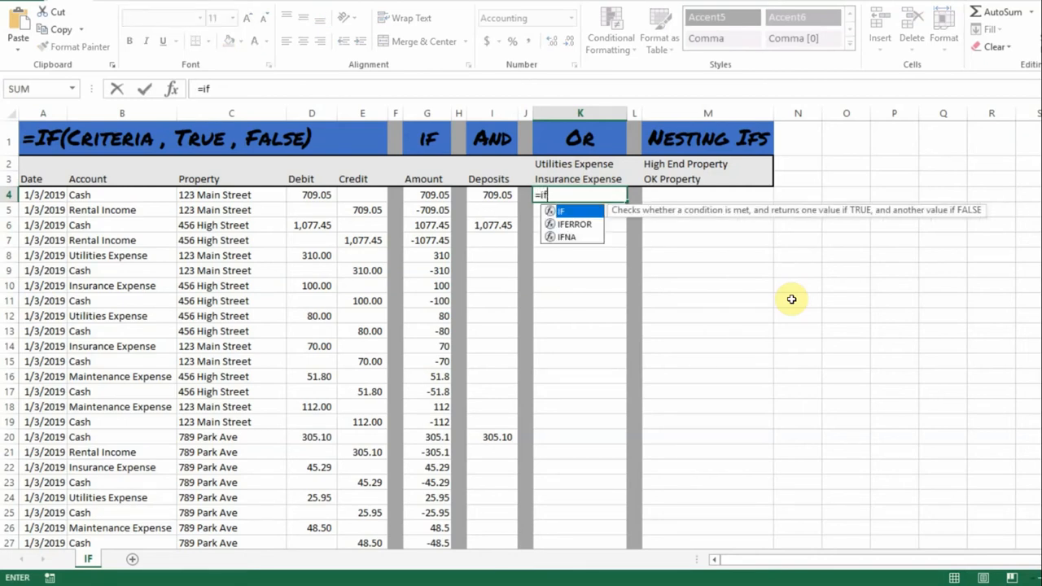
text(()
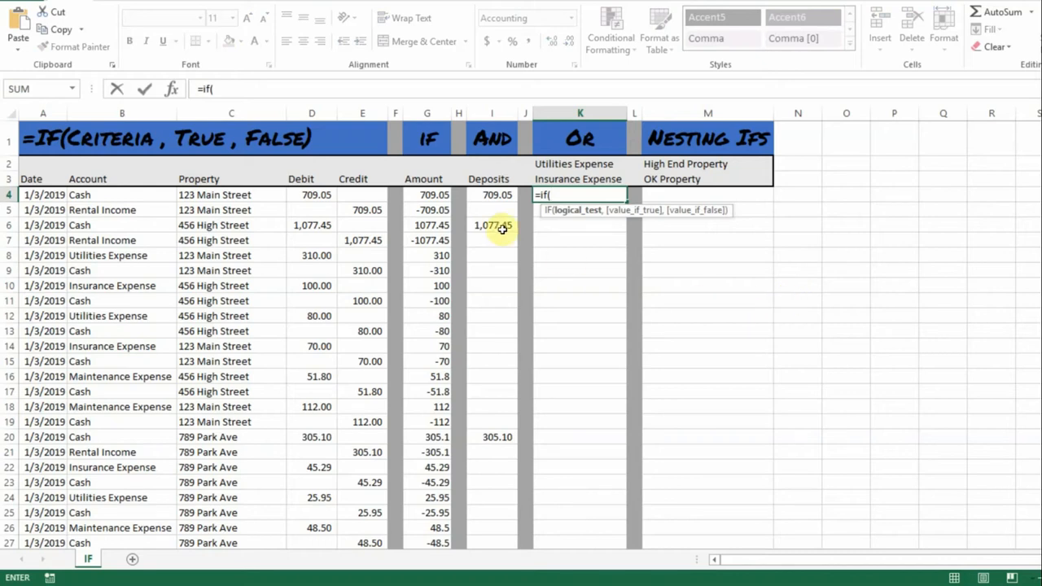
text(or()
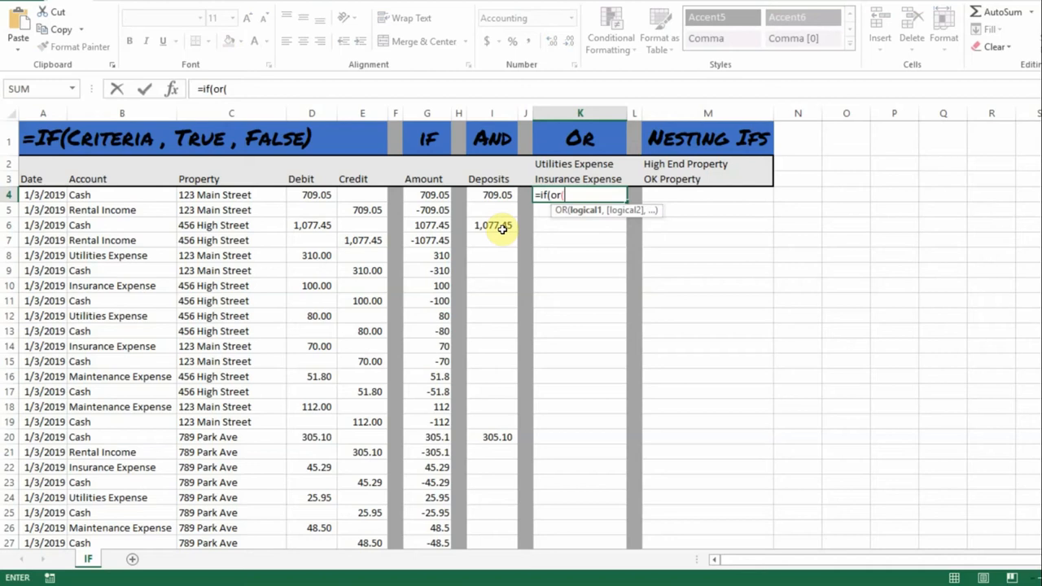
click(123, 194)
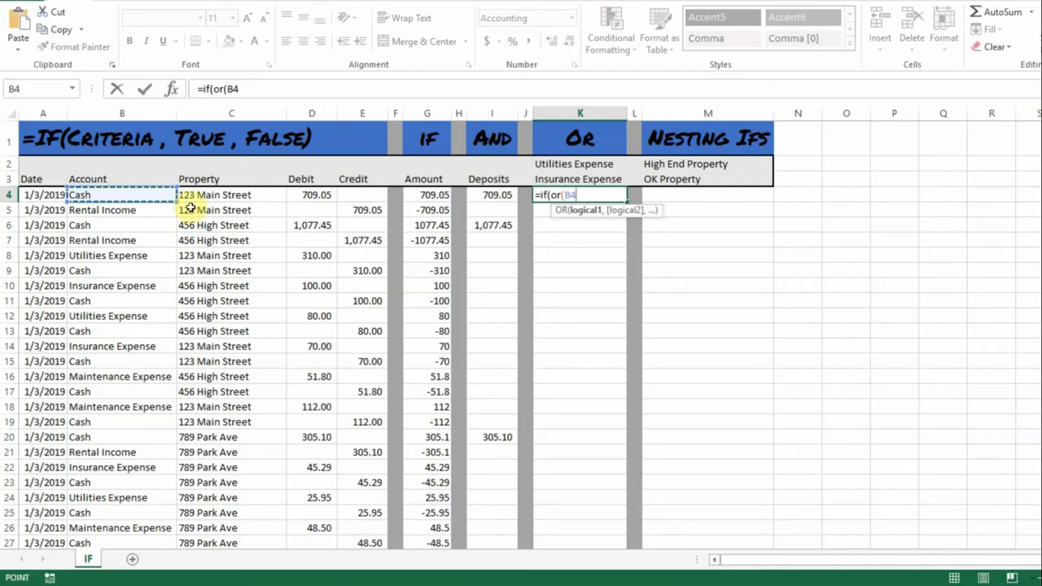
text(=)
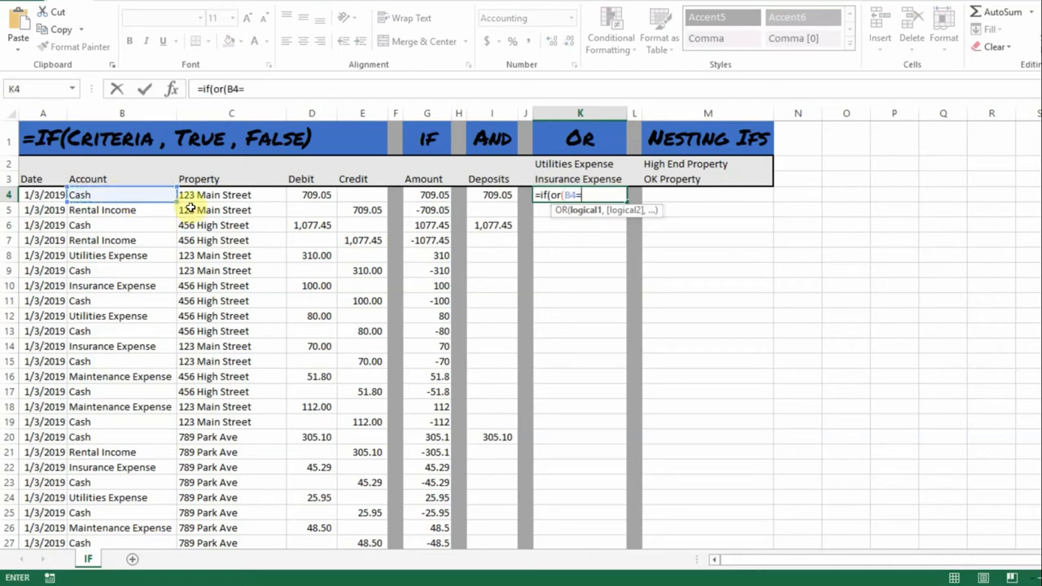
text("Utilities Expense)
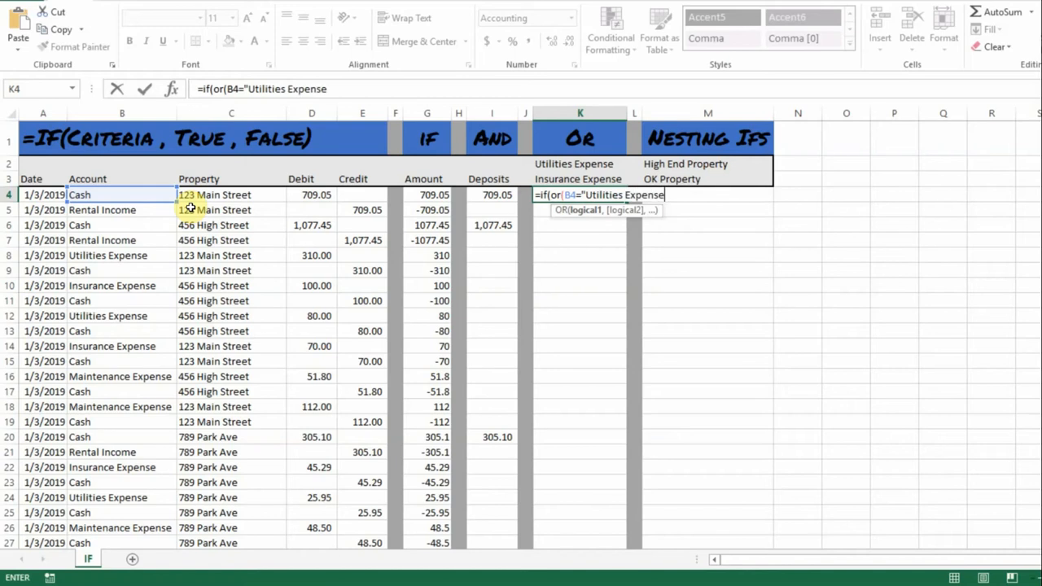
text(",)
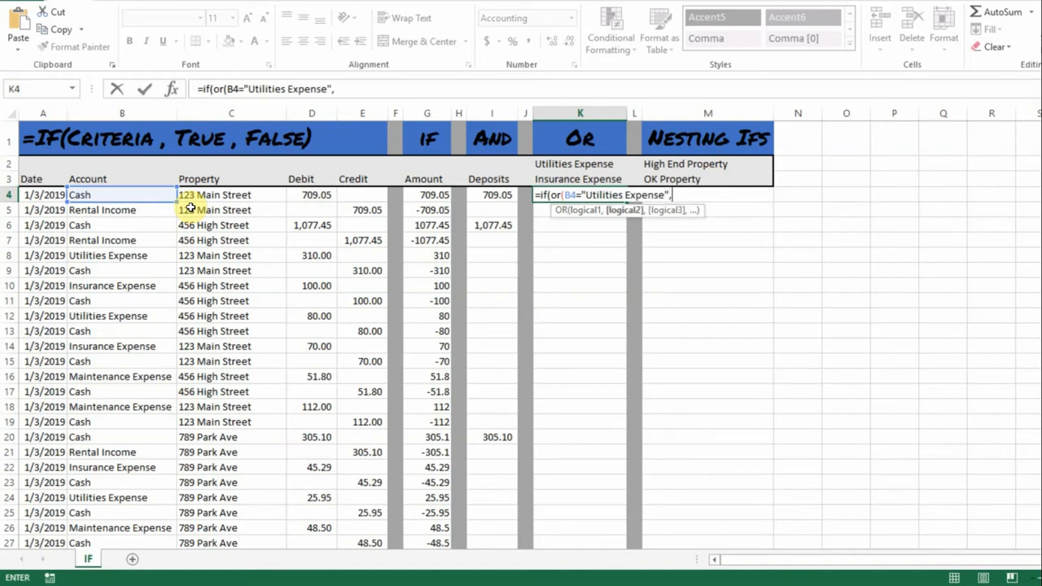
click(147, 194)
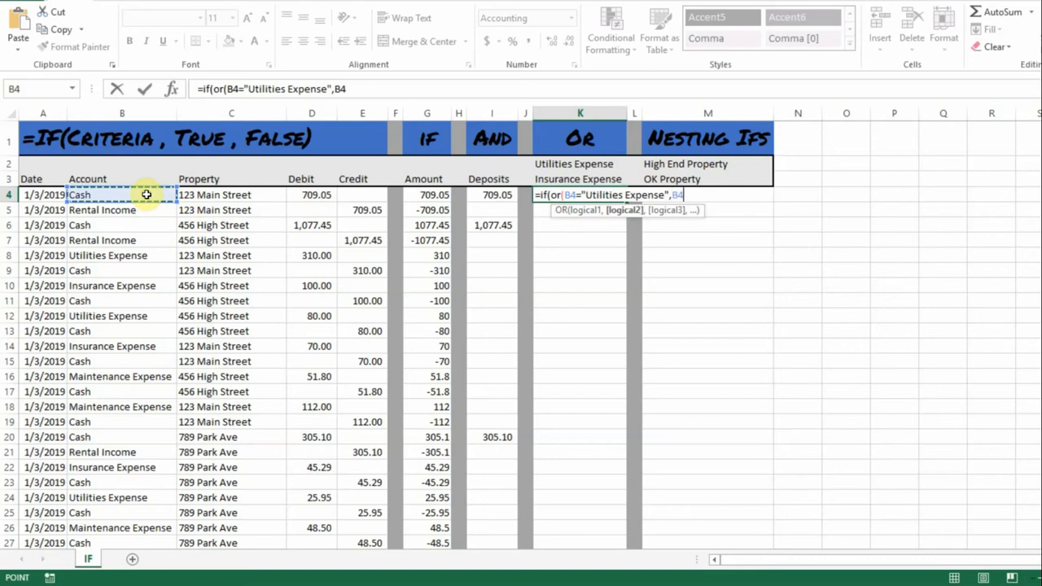
text(=)
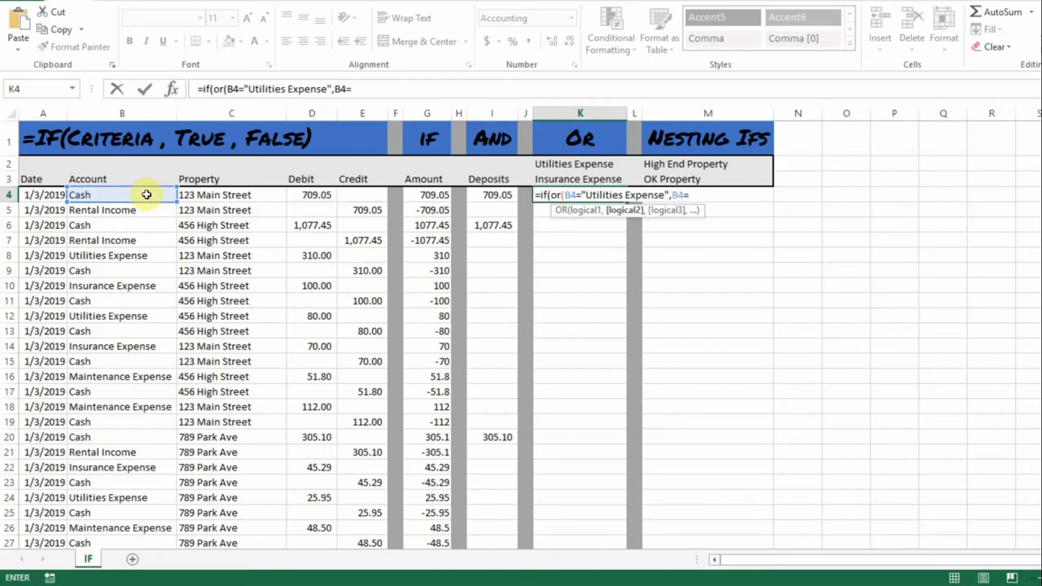
text("Insurance Expense)
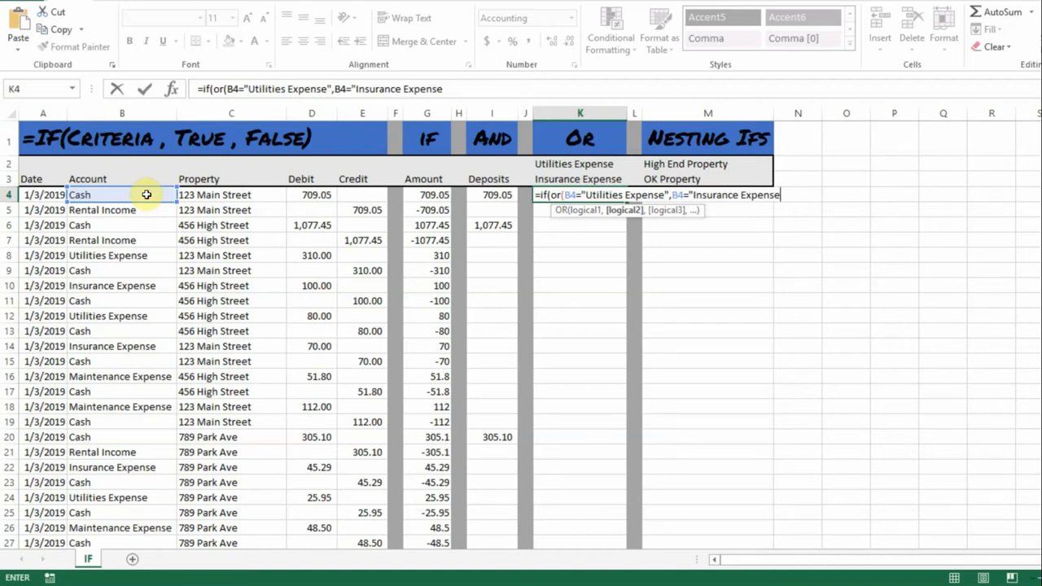
text("))
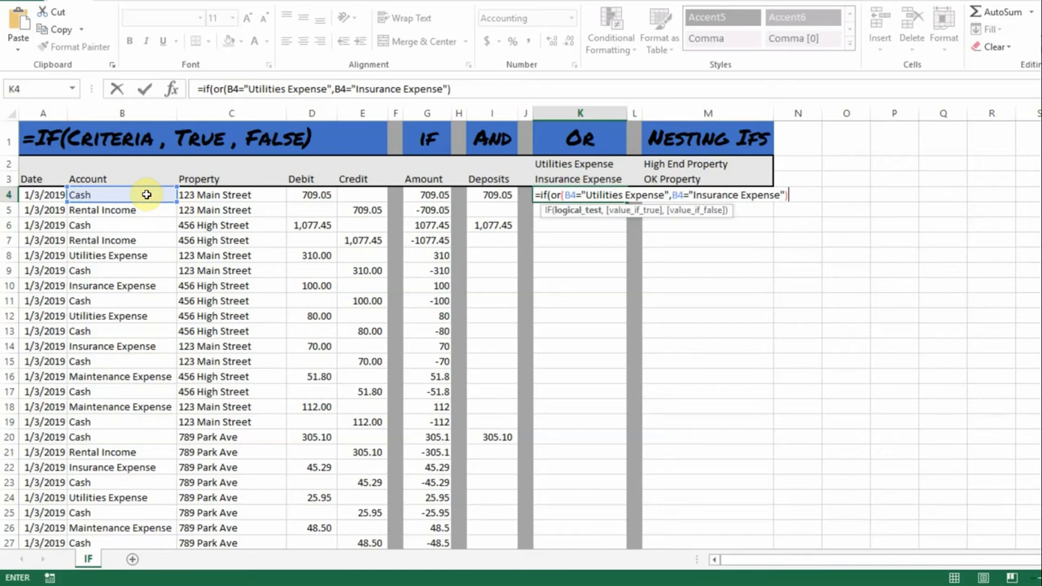
text(,)
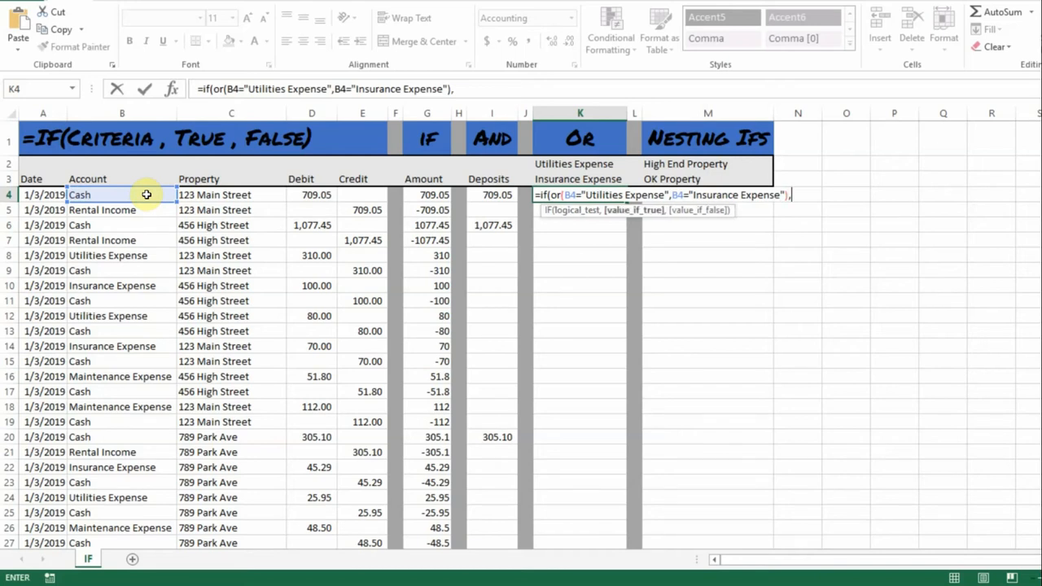
click(313, 195)
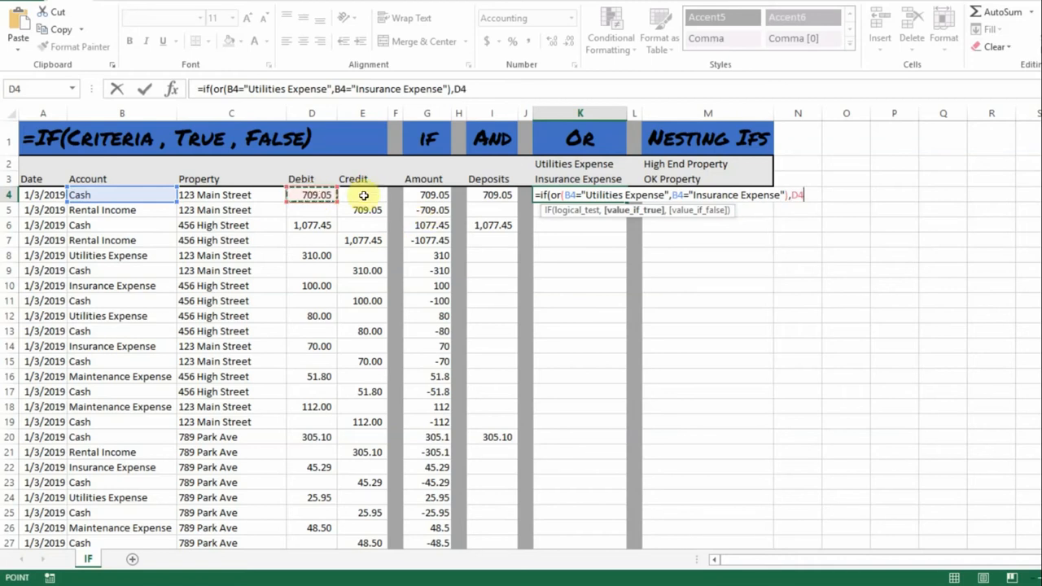
text(,)
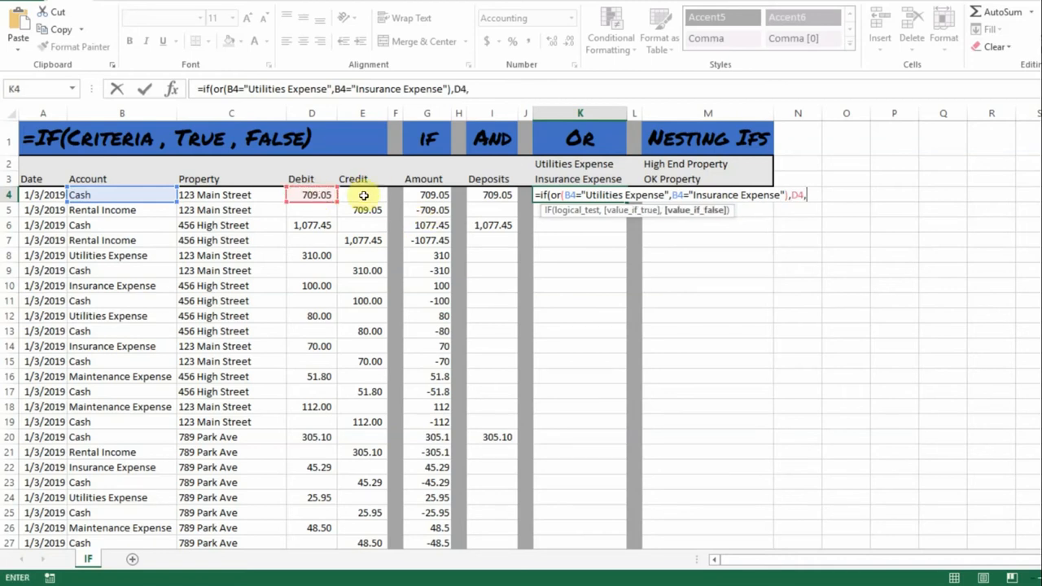
text(""))
key(Return)
key(Up)
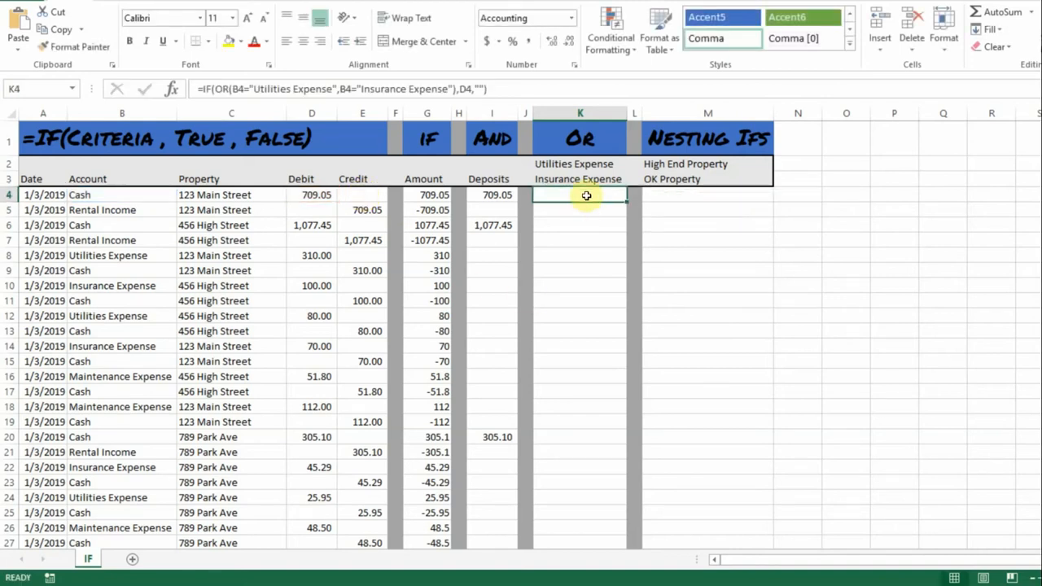
Step: Fill the Or formula from K4 down through K27 and check rows 8 and 10 against their account entries
click(105, 195)
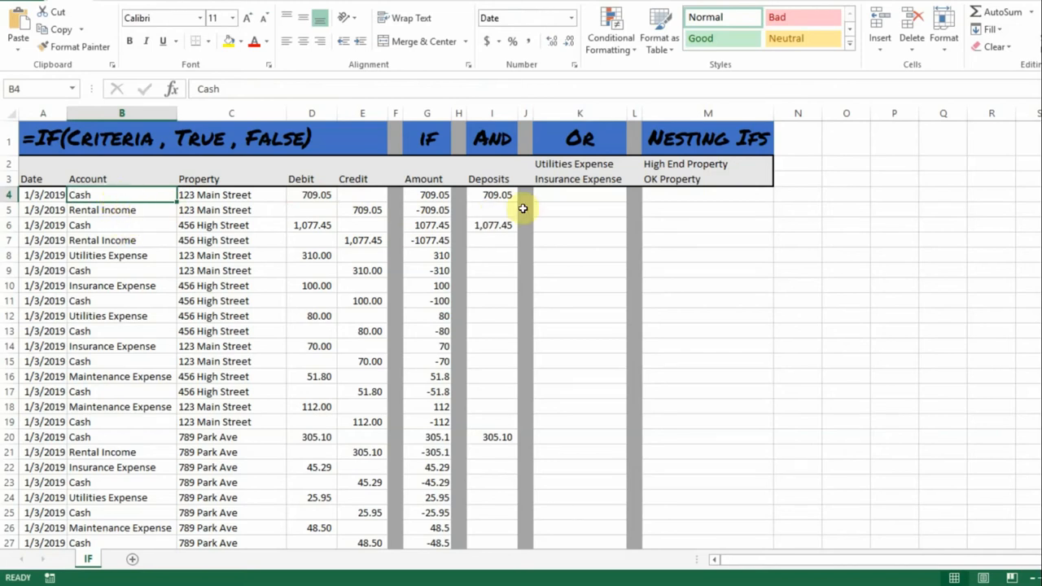
click(554, 199)
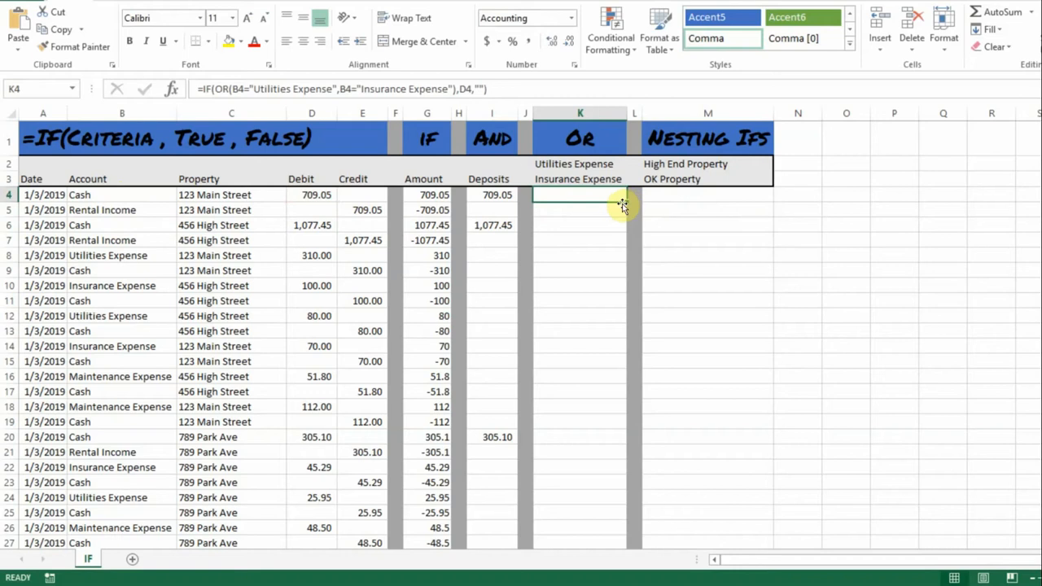
drag(625, 205, 599, 435)
scroll(611, 422, up, 2)
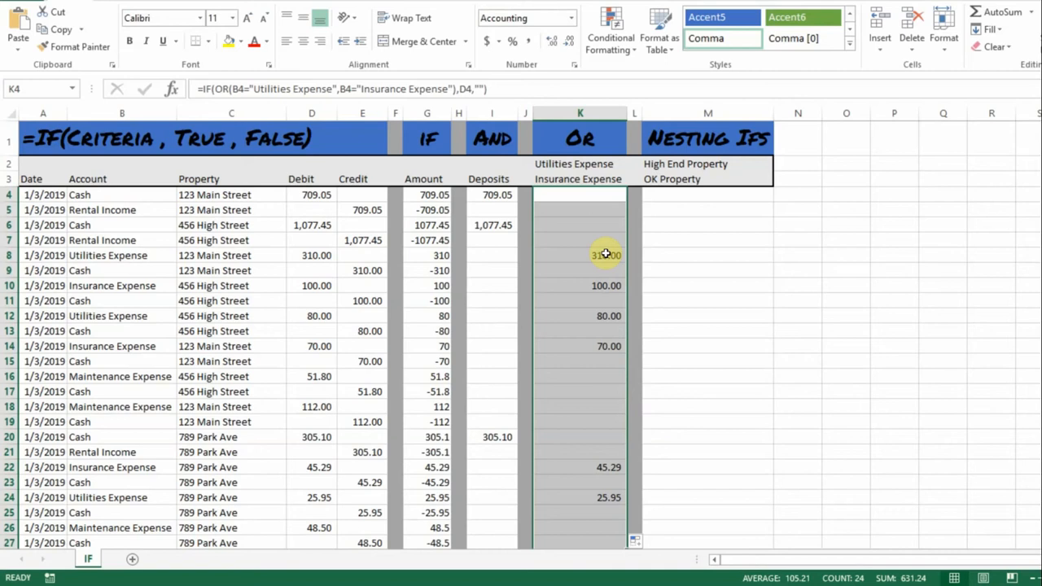
click(147, 255)
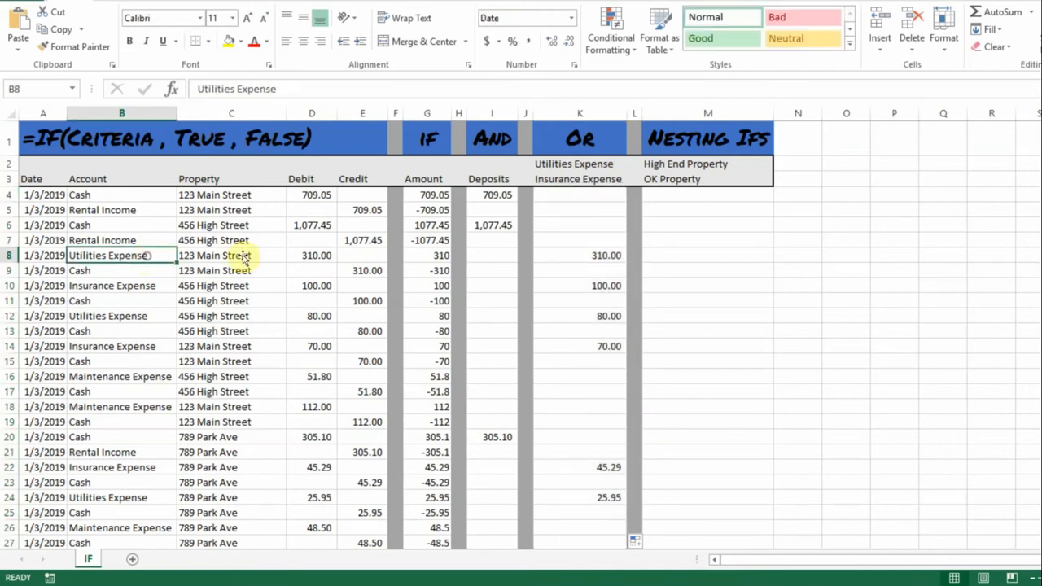
click(592, 254)
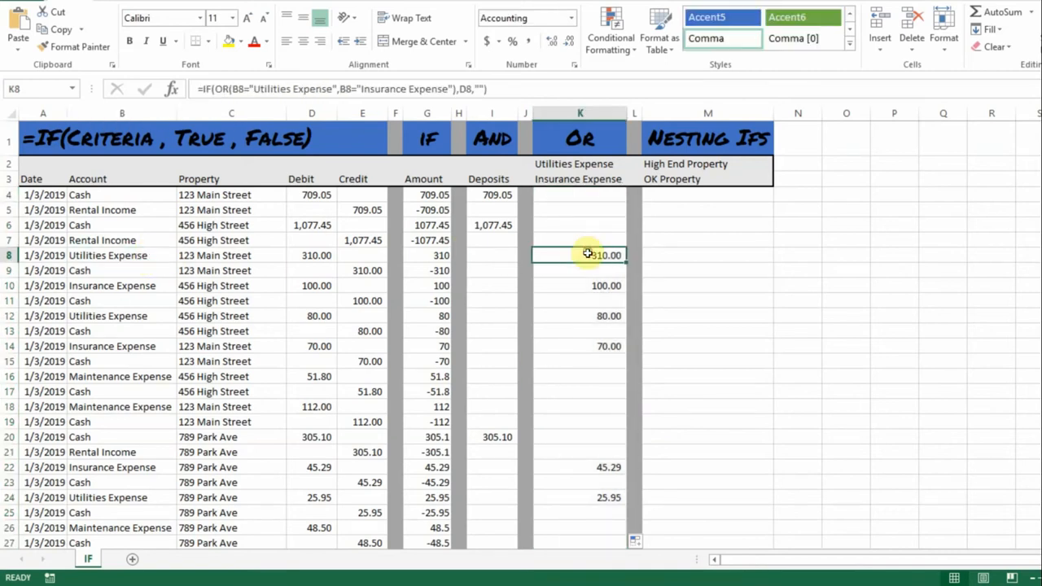
click(83, 286)
click(575, 287)
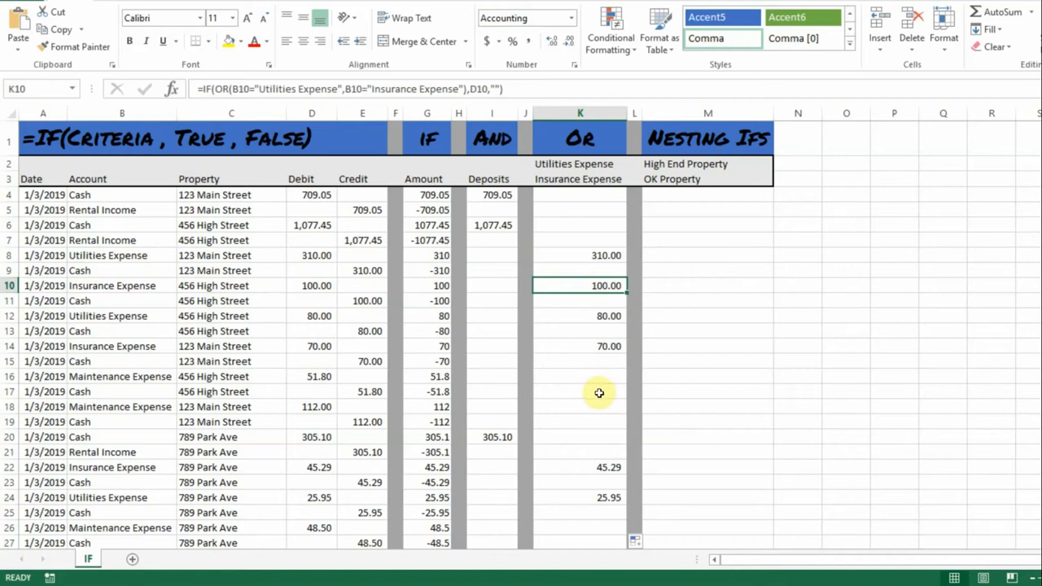
Step: Replace the "Utilities Expense" text in K4's formula with the absolute reference $K$2
click(598, 201)
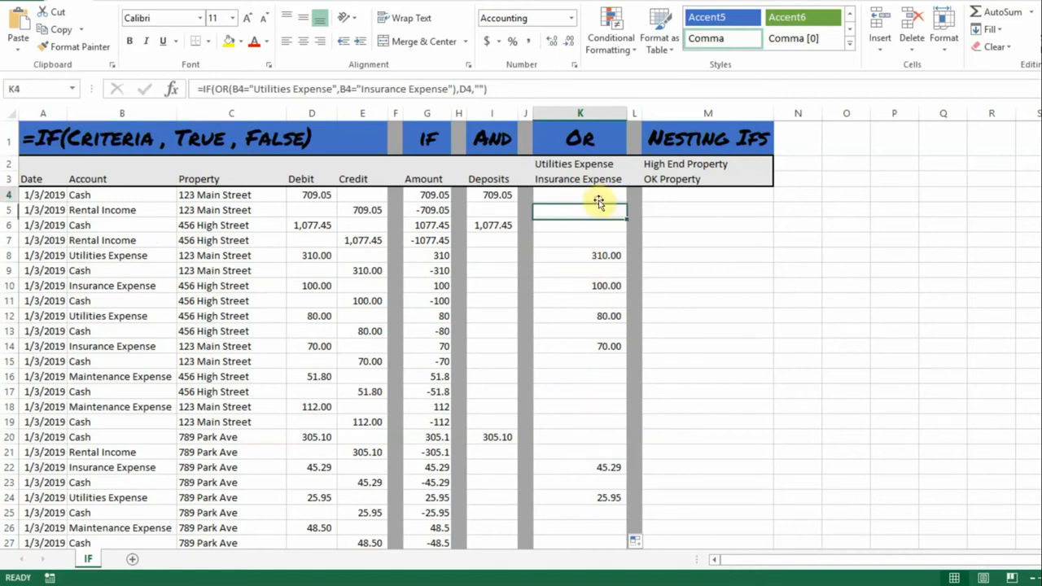
double_click(577, 195)
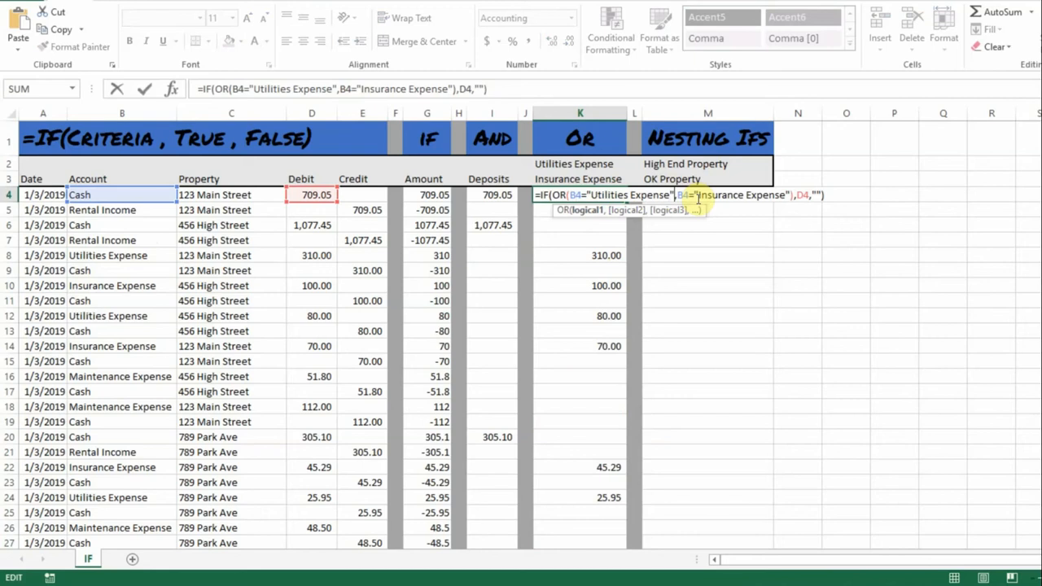
key(BackSpace)
key(BackSpace)
key(BackSpace)
key(BackSpace)
key(BackSpace)
key(BackSpace)
key(BackSpace)
key(BackSpace)
key(BackSpace)
key(BackSpace)
key(BackSpace)
key(BackSpace)
key(BackSpace)
key(BackSpace)
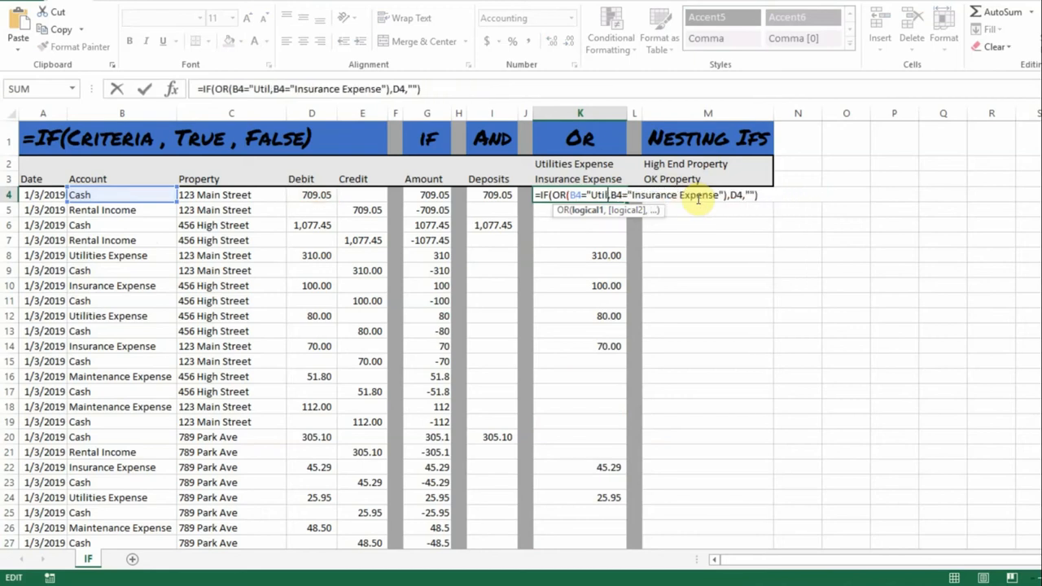
key(BackSpace)
key(BackSpace)
key(BackSpace)
key(BackSpace)
key(BackSpace)
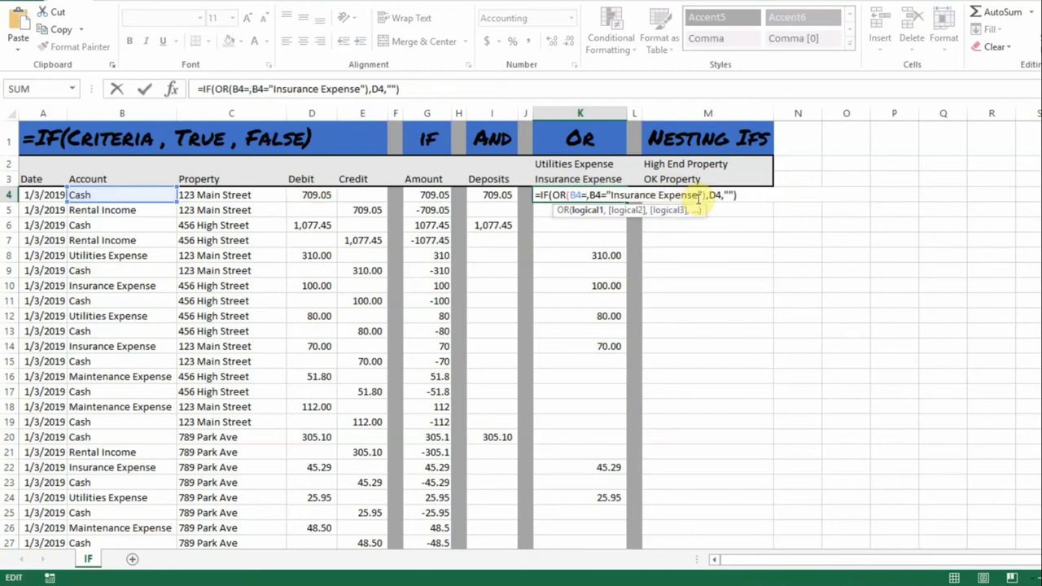
click(587, 165)
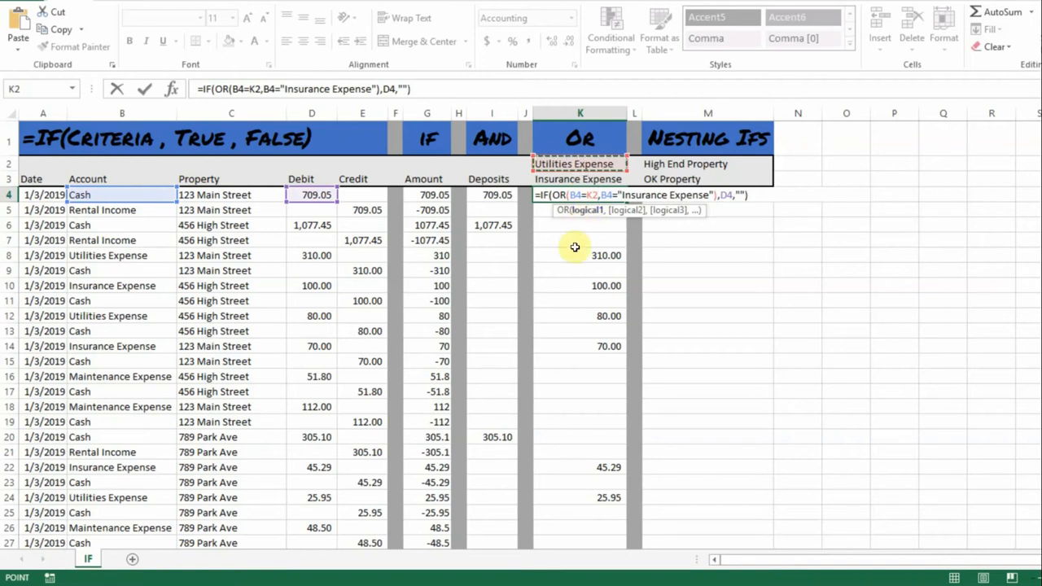
key(F4)
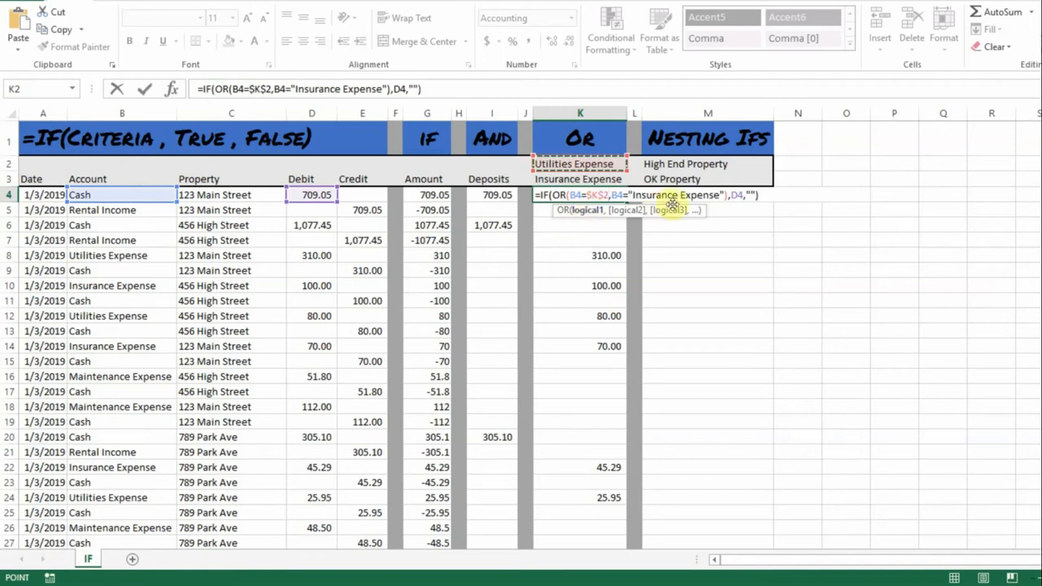
Step: Replace the "Insurance Expense" text in K4's formula with the absolute reference $K$3
click(724, 195)
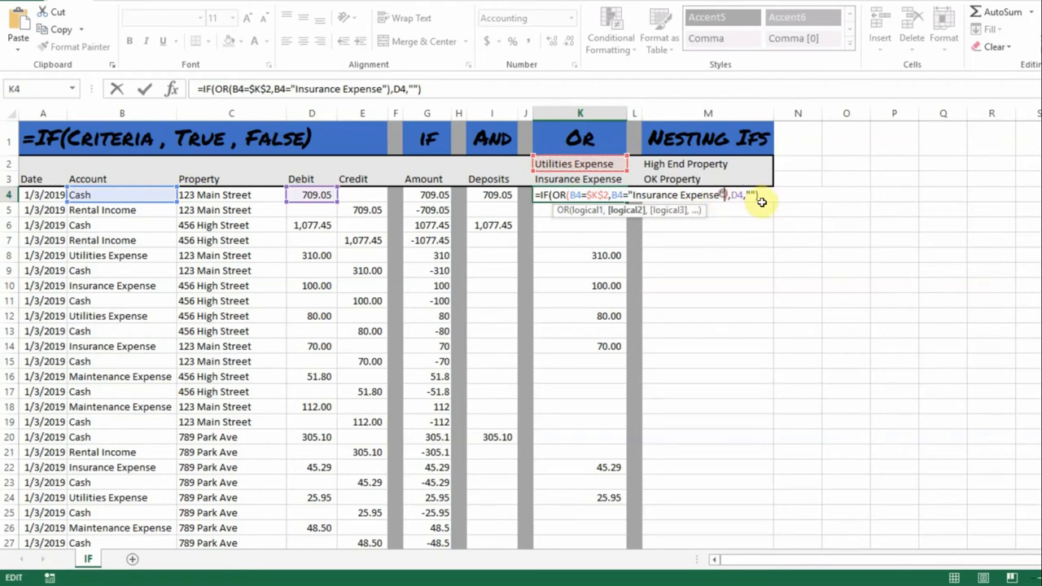
key(BackSpace)
key(BackSpace)
key(BackSpace)
key(BackSpace)
key(BackSpace)
text())
key(BackSpace)
key(BackSpace)
key(BackSpace)
key(BackSpace)
key(BackSpace)
key(BackSpace)
key(BackSpace)
key(BackSpace)
key(BackSpace)
key(BackSpace)
key(BackSpace)
key(BackSpace)
key(BackSpace)
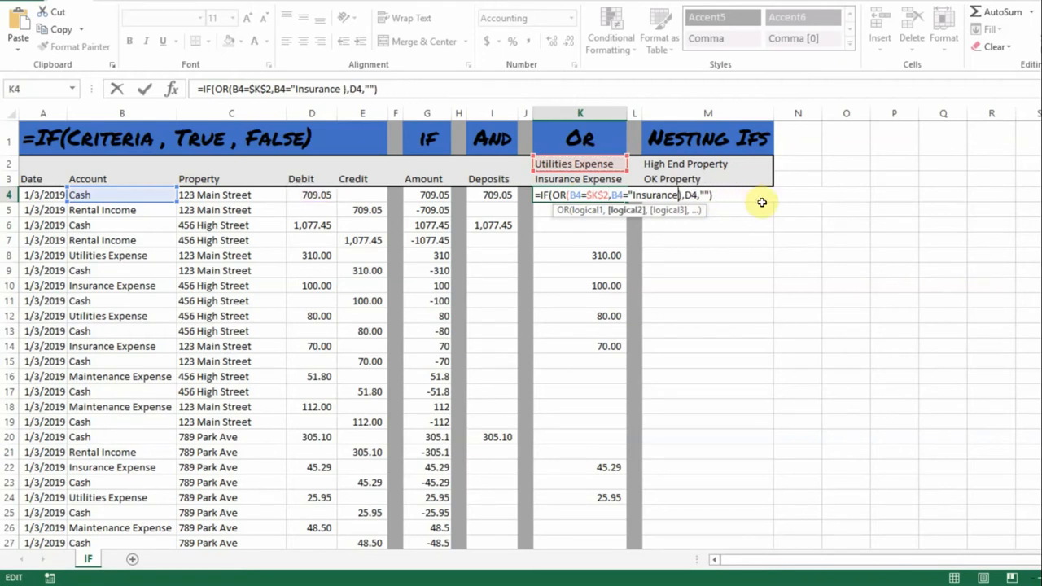
key(BackSpace)
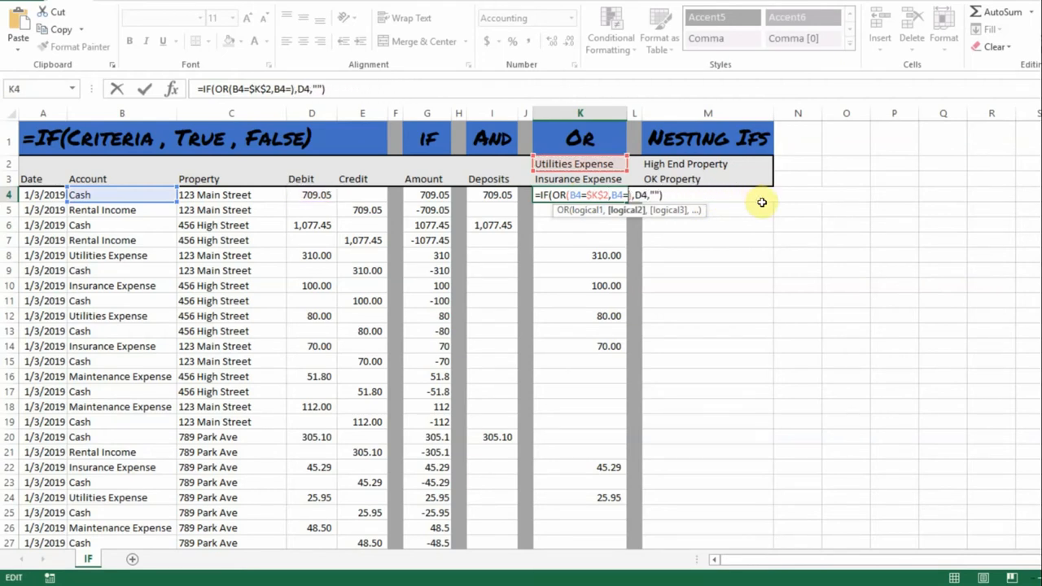
click(603, 181)
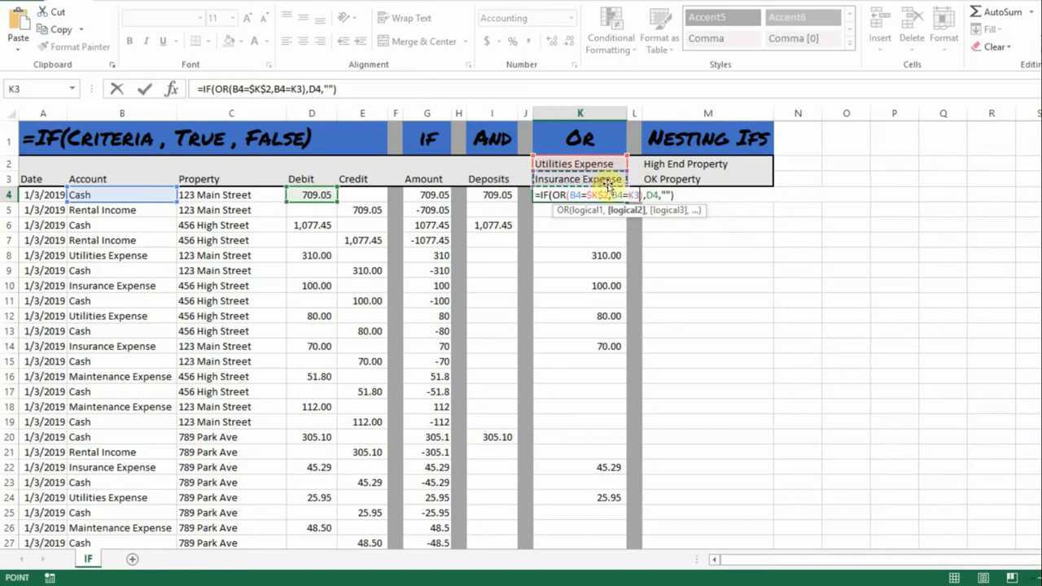
key(F4)
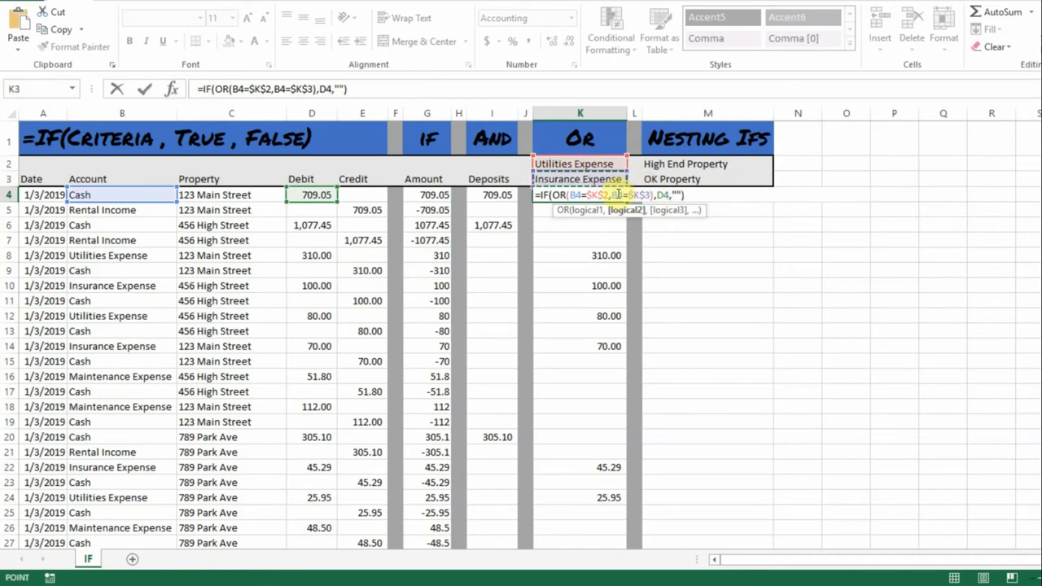
key(Return)
Step: Fill the updated Or formula from K4 down through K27 and check the entries around rows 8 to 11
click(617, 197)
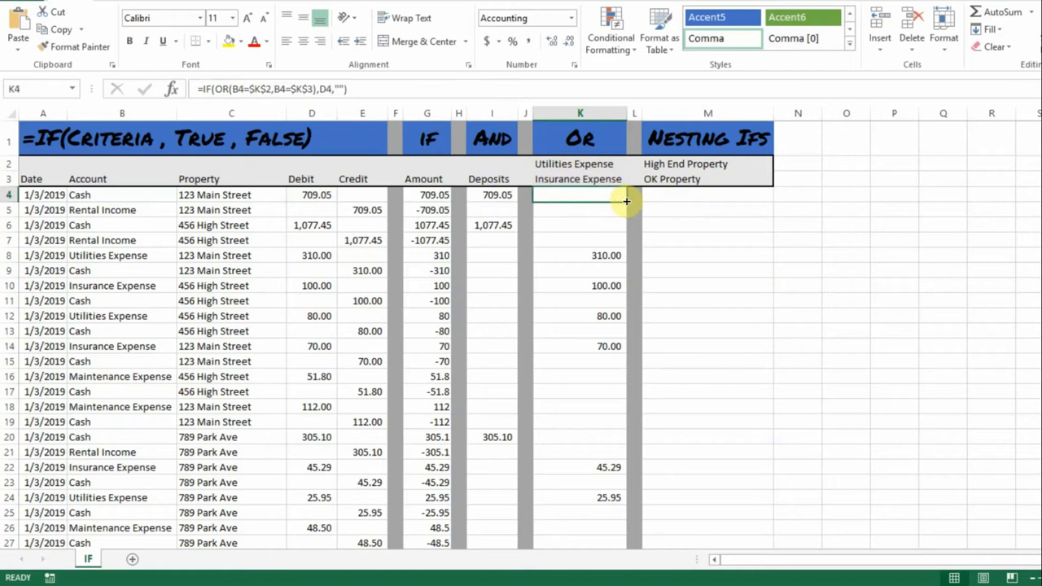
drag(627, 202, 584, 463)
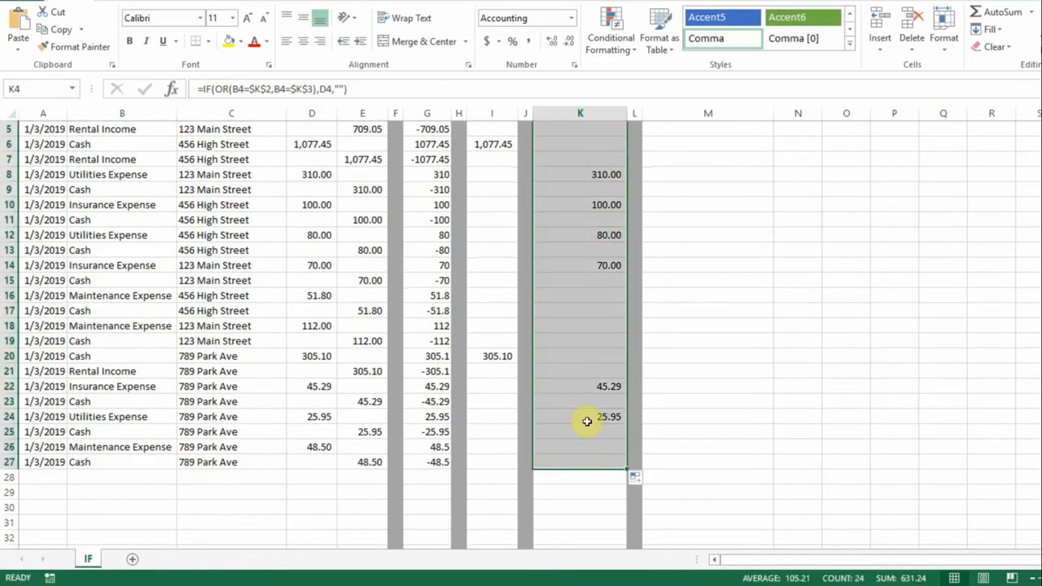
scroll(586, 407, up, 2)
drag(593, 259, 591, 298)
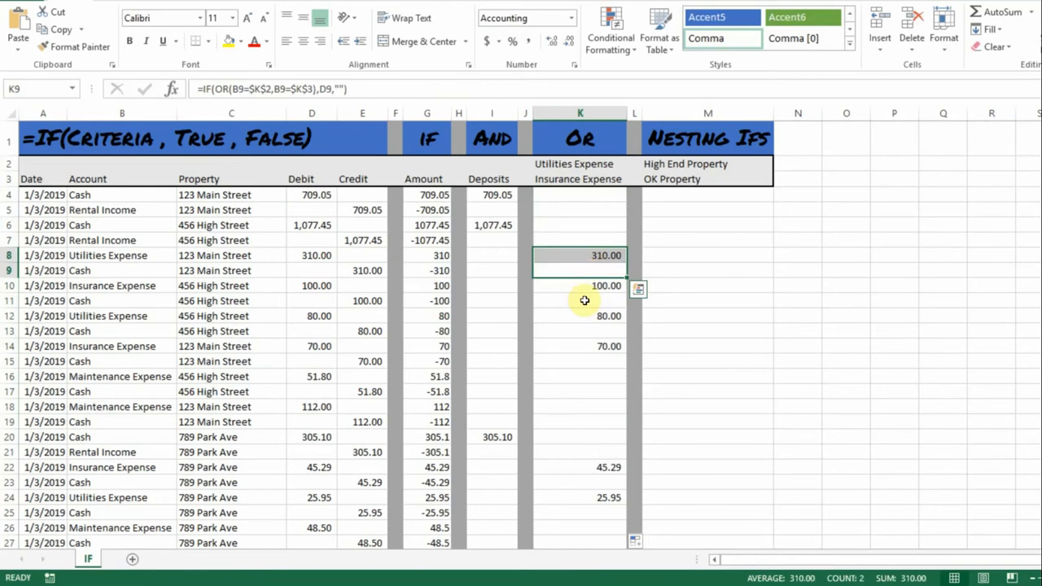
click(583, 302)
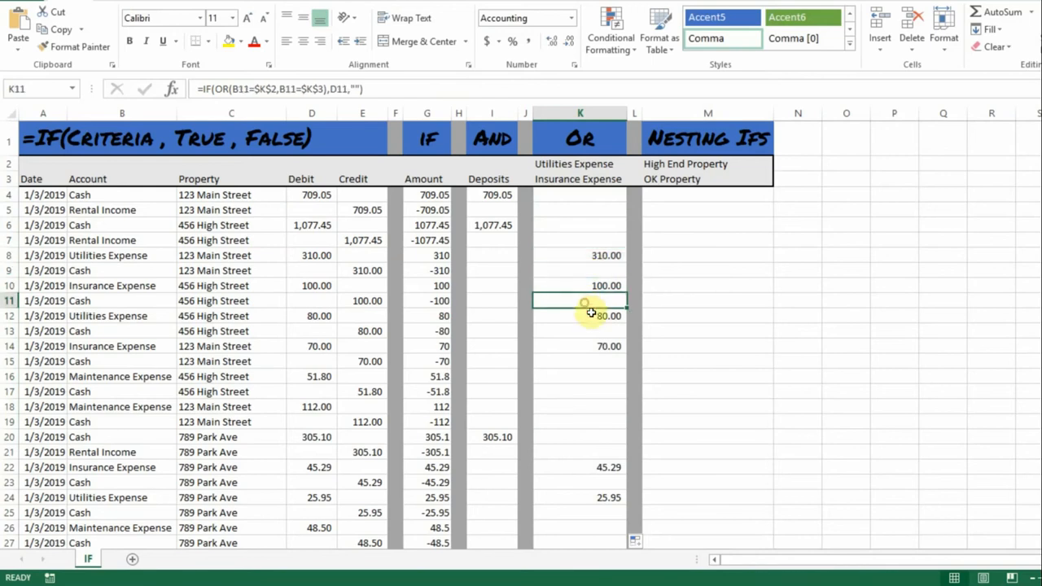
Step: Examine the property labels heading the Nesting Ifs column and the debit entry in D6
click(758, 274)
click(705, 208)
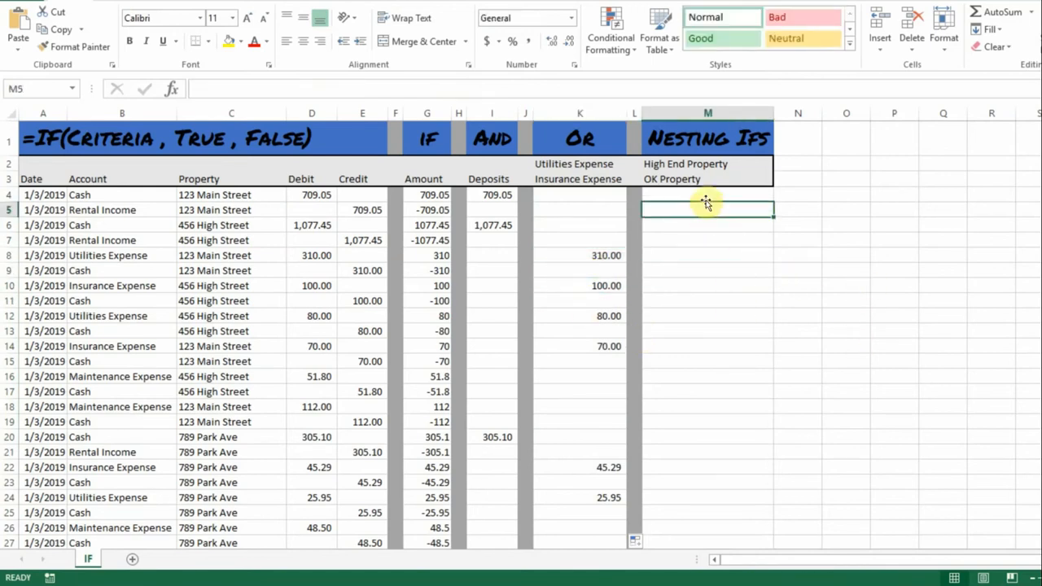
click(707, 195)
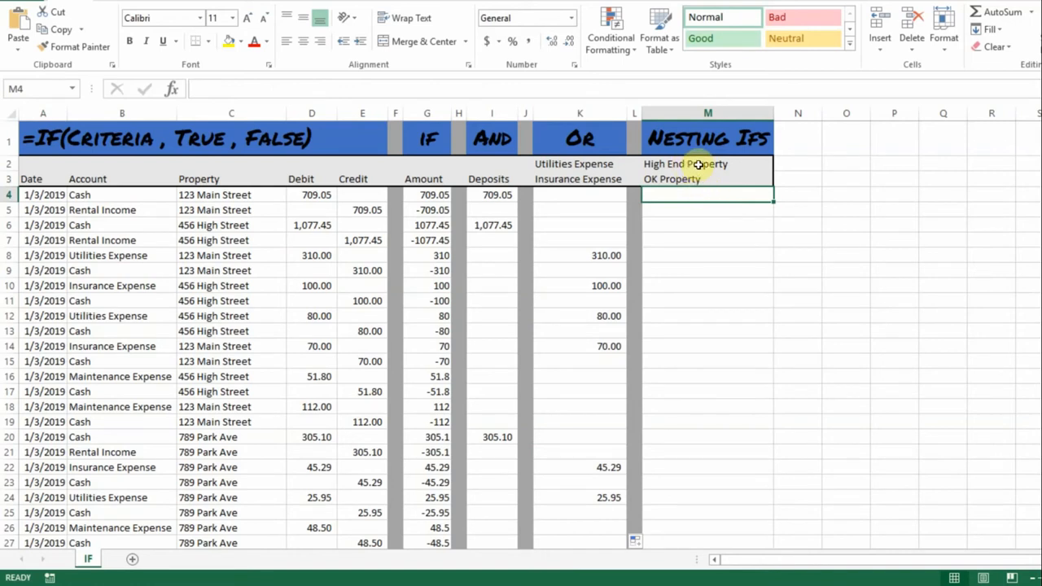
click(324, 226)
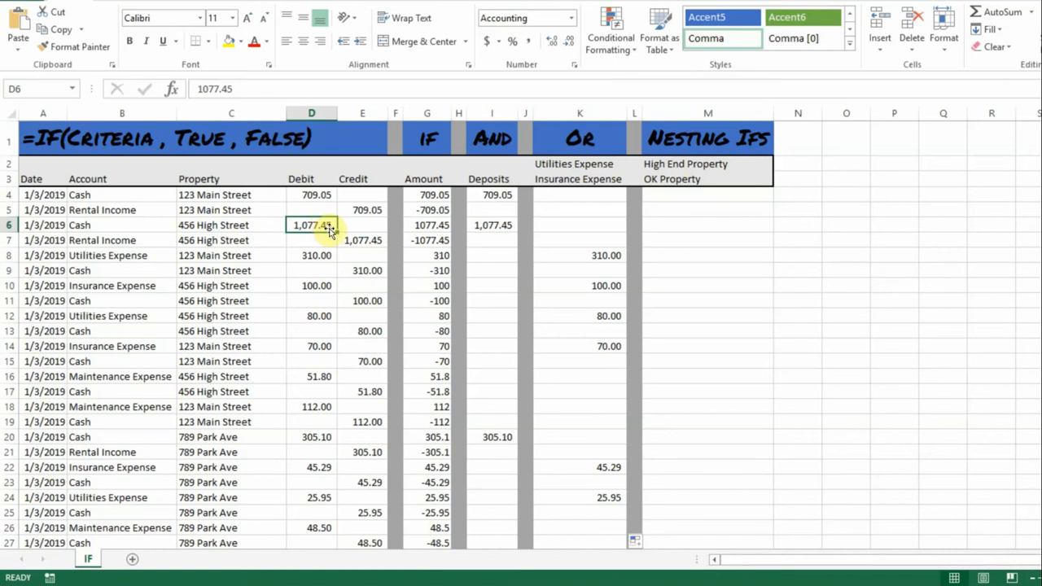
click(704, 165)
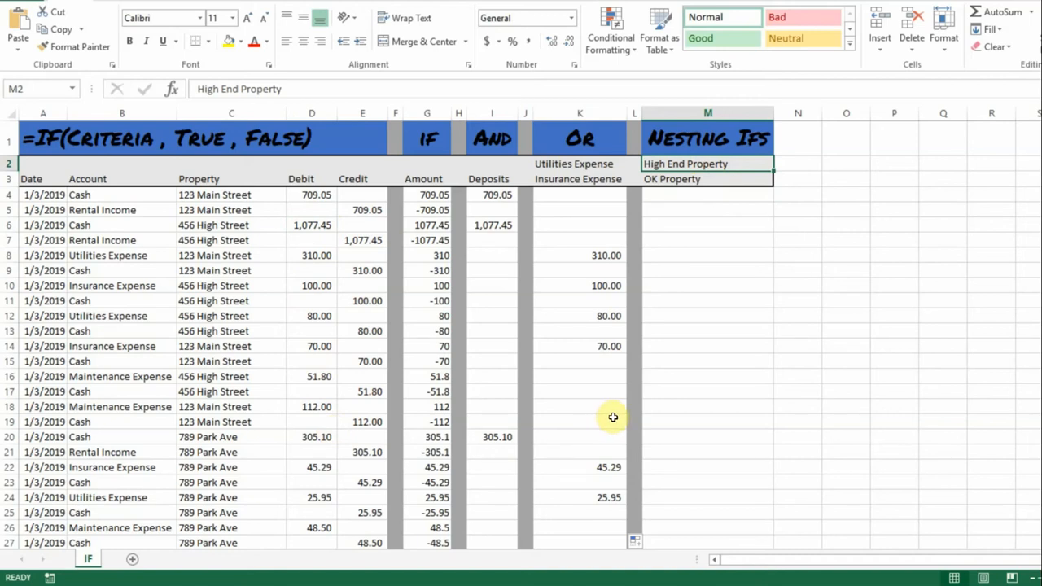
click(695, 301)
Step: Begin the first Nesting Ifs formula in M4 with the test =if(and(D4>1000,B4="cash")
click(697, 195)
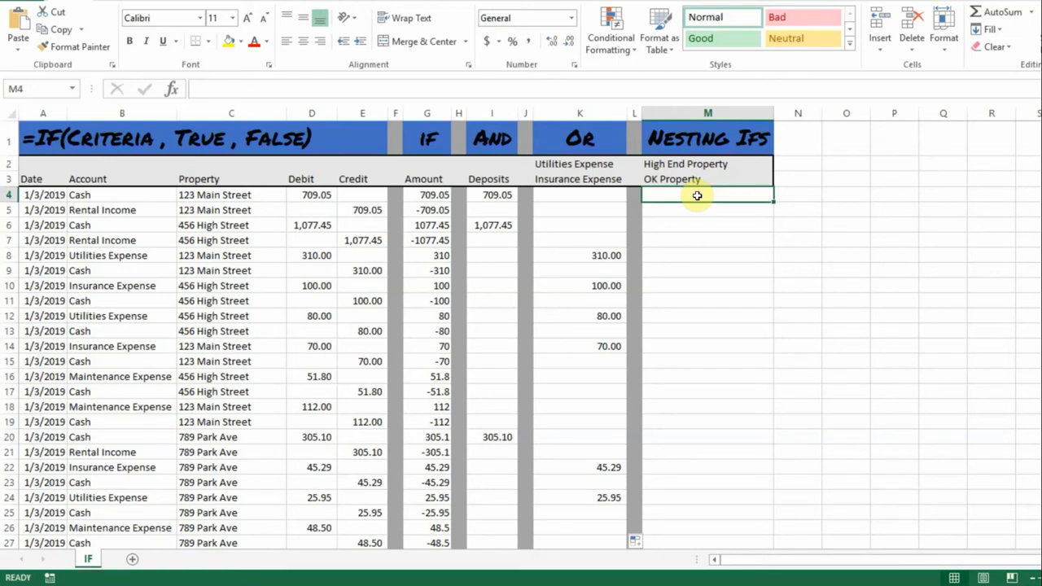
text(+)
key(BackSpace)
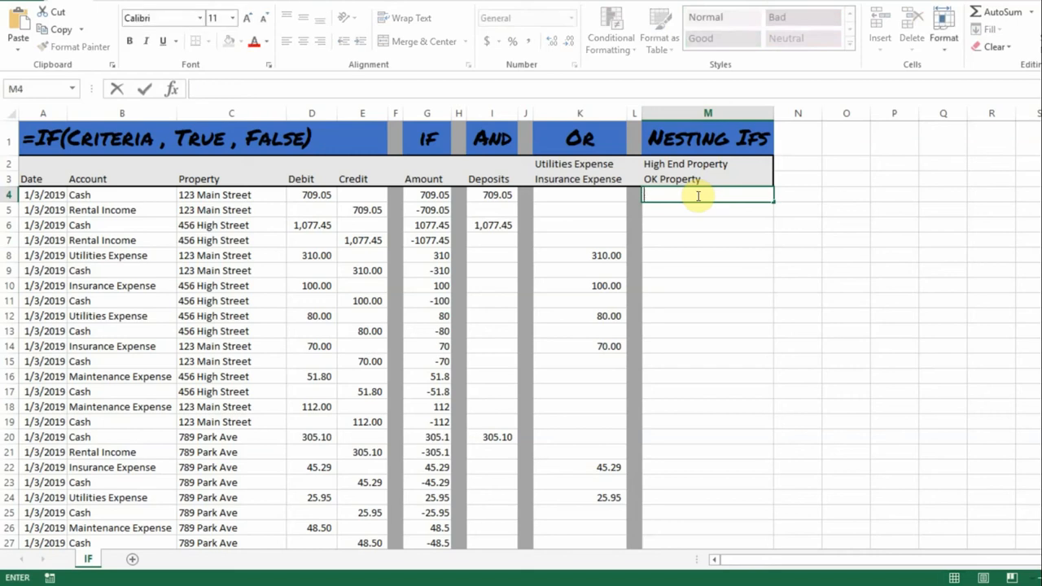
text(=if()
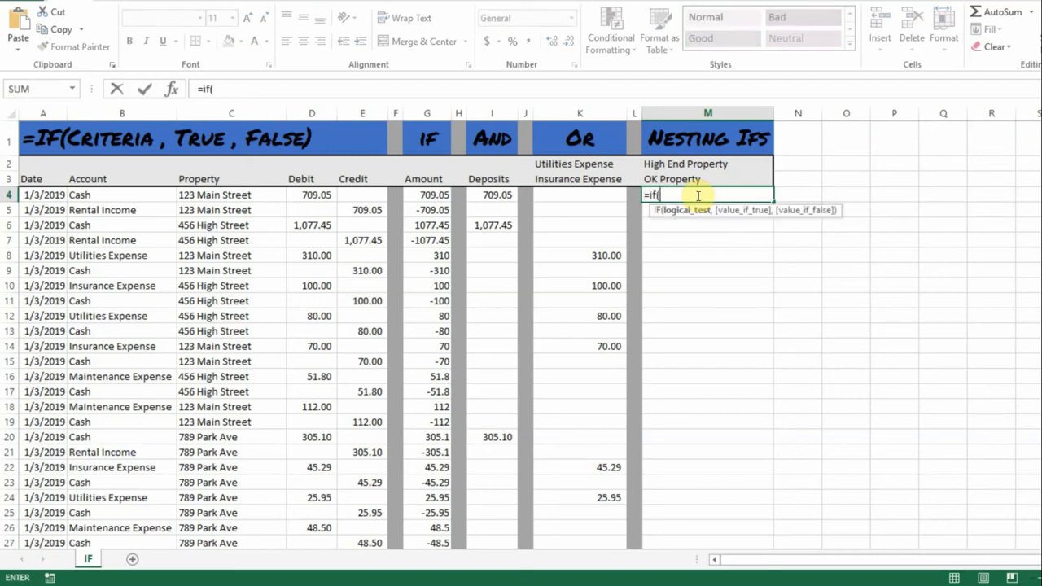
text(and()
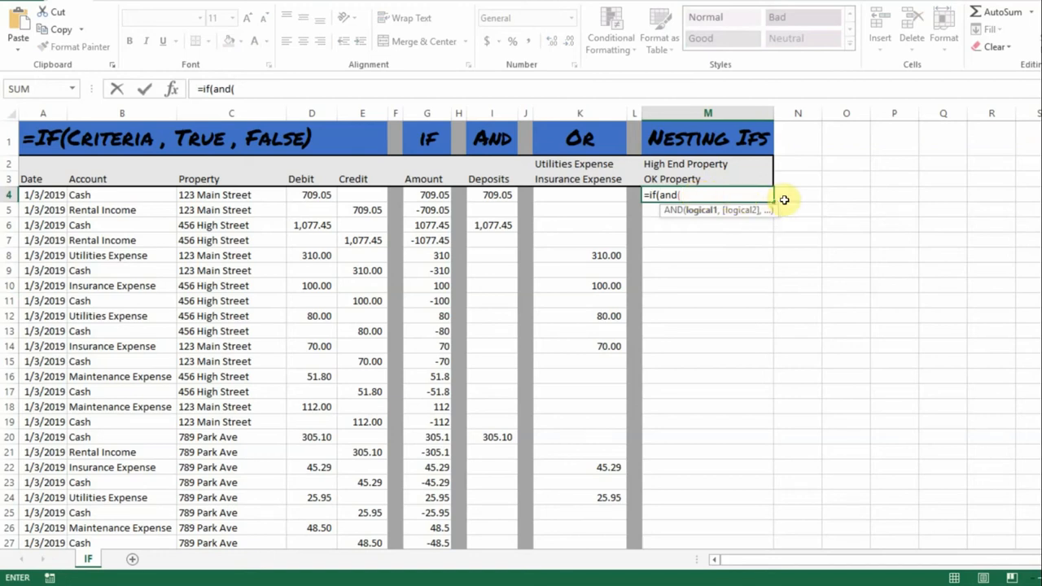
click(323, 196)
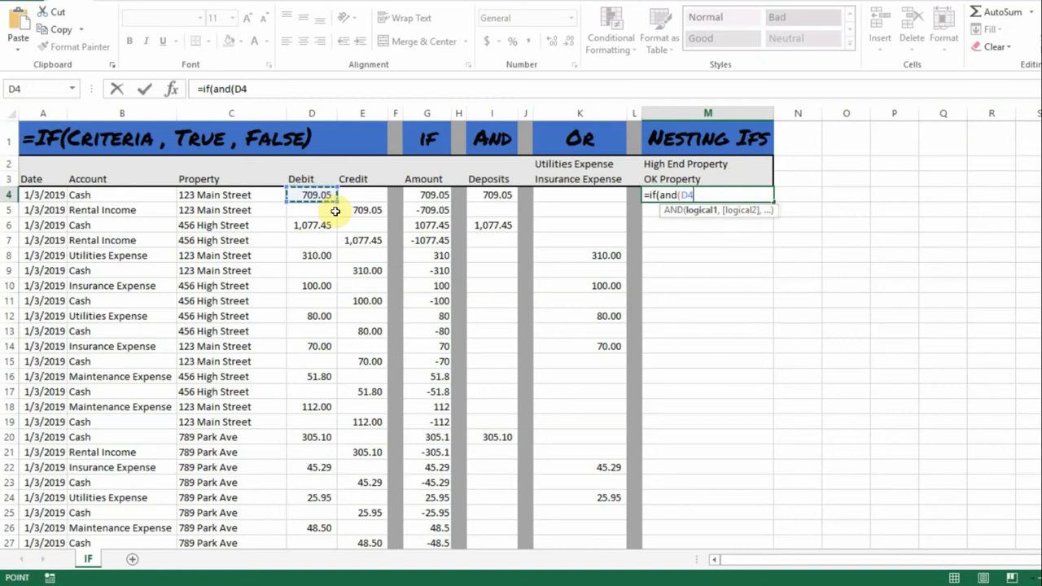
text(>1000)
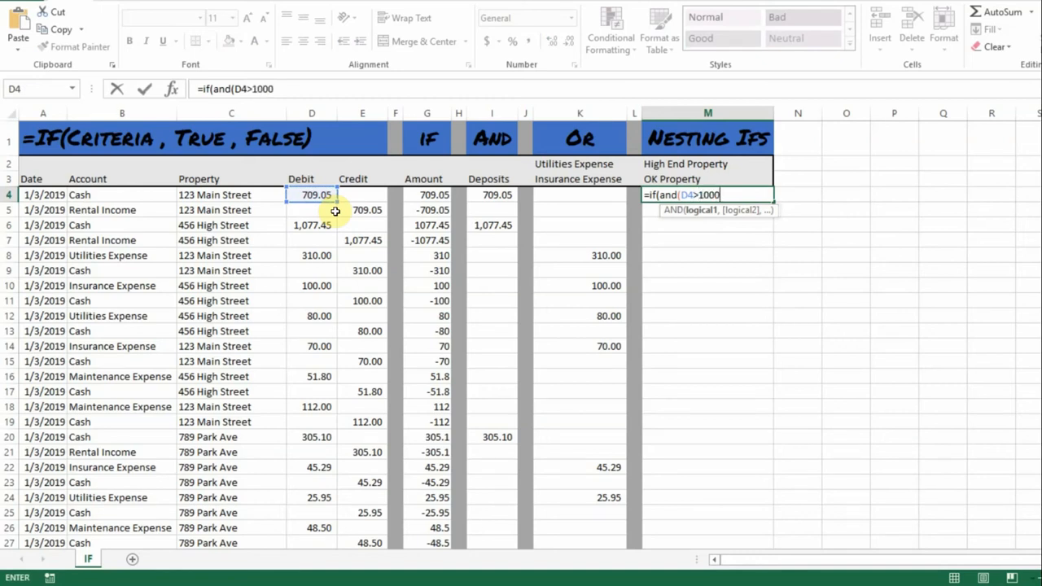
text(,)
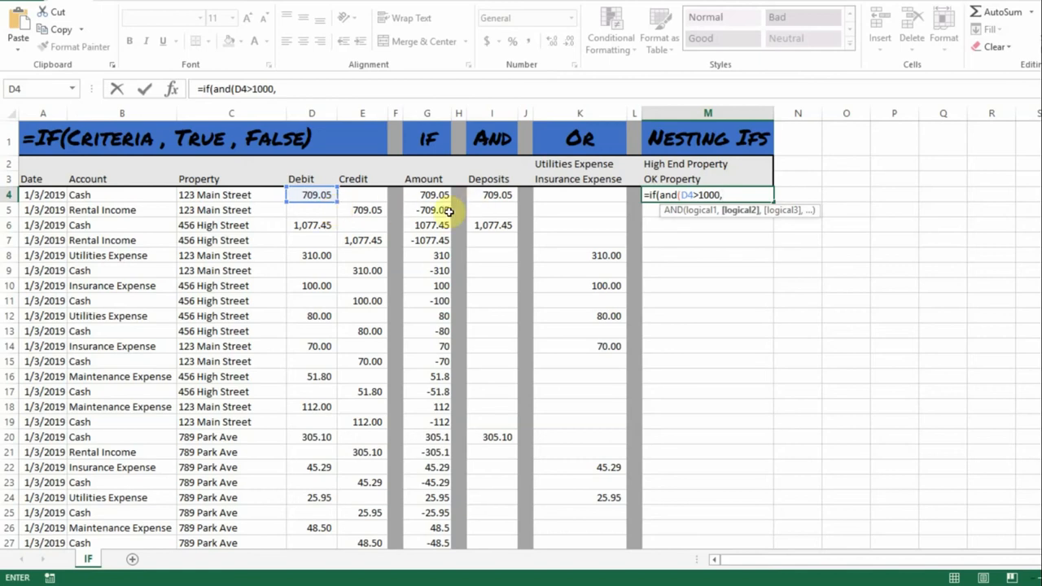
click(102, 196)
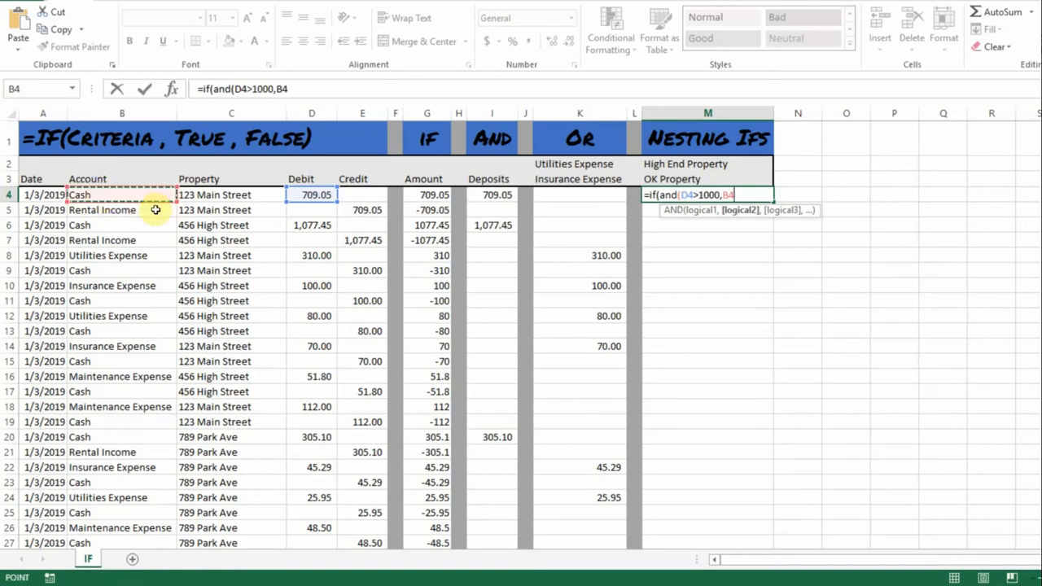
text(=)
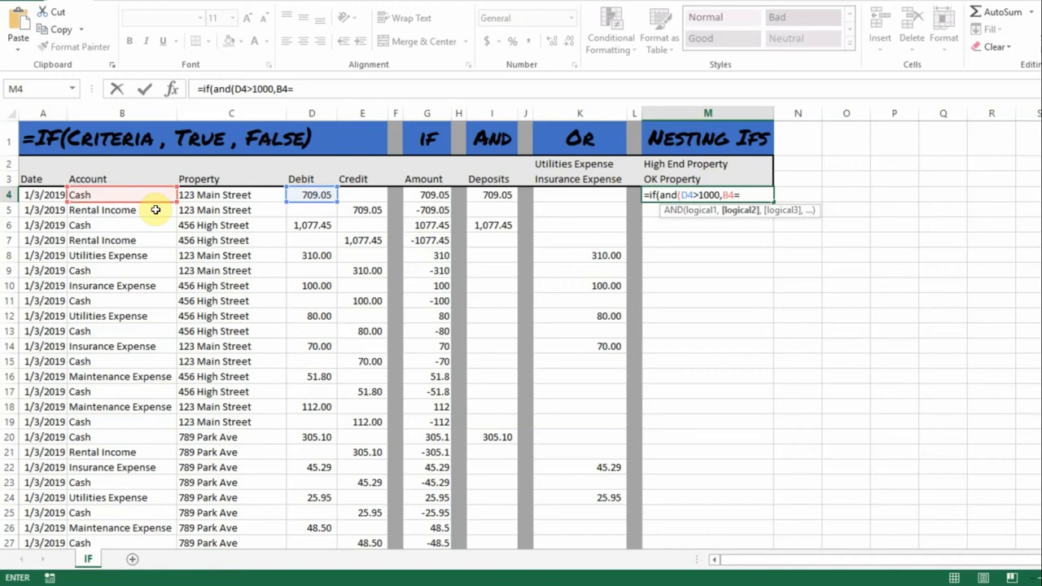
text("cash"))
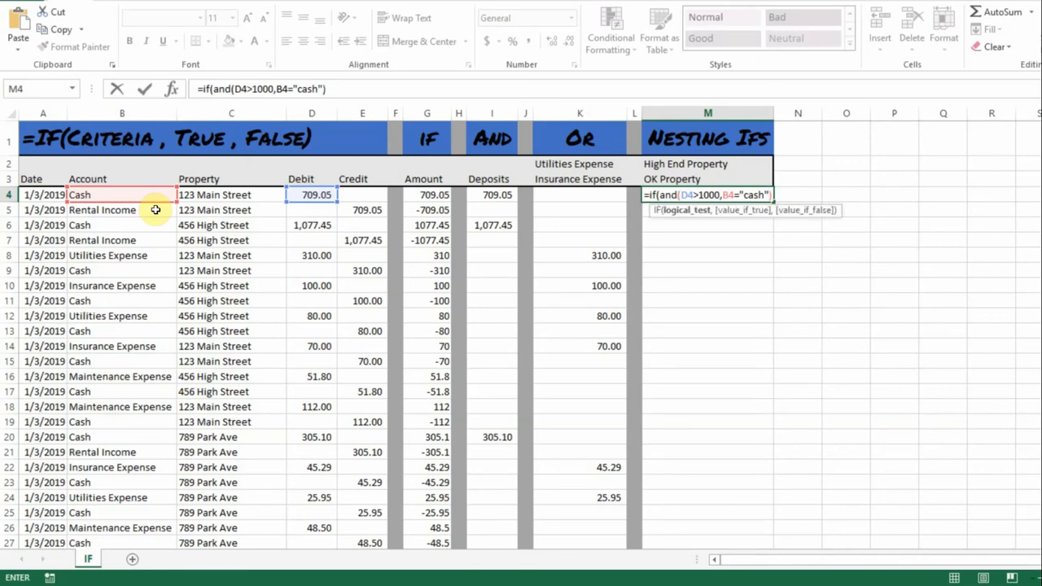
Step: Set M4's value if true to "High End Property" and open a nested if( as the value if false
text(,)
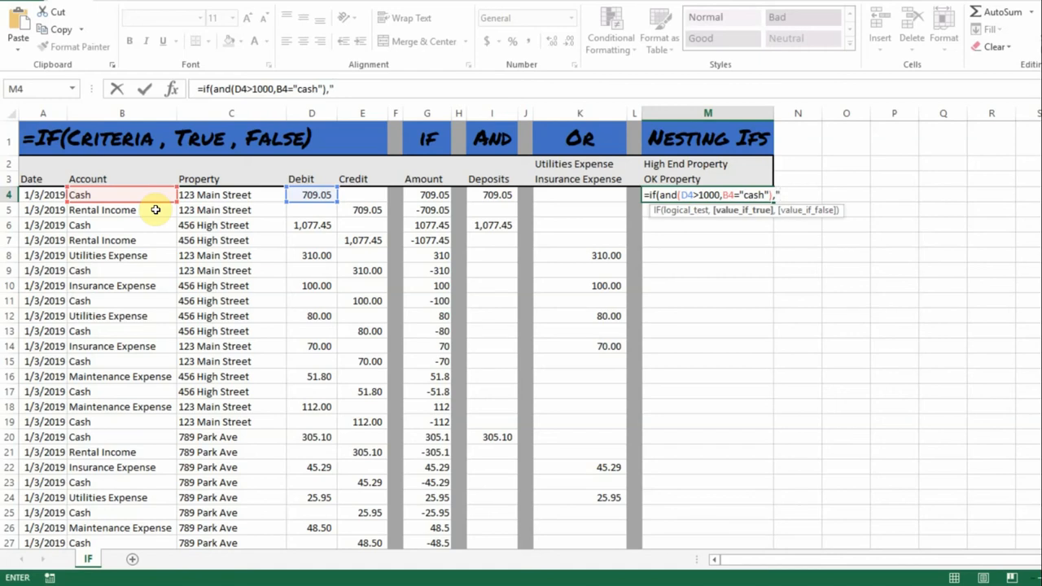
text(High End)
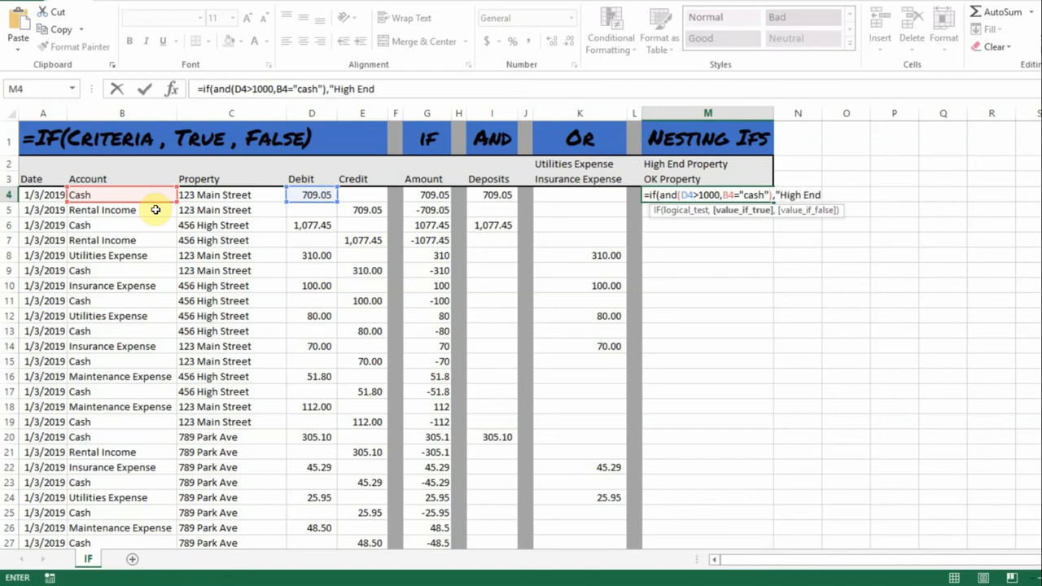
text( Property")
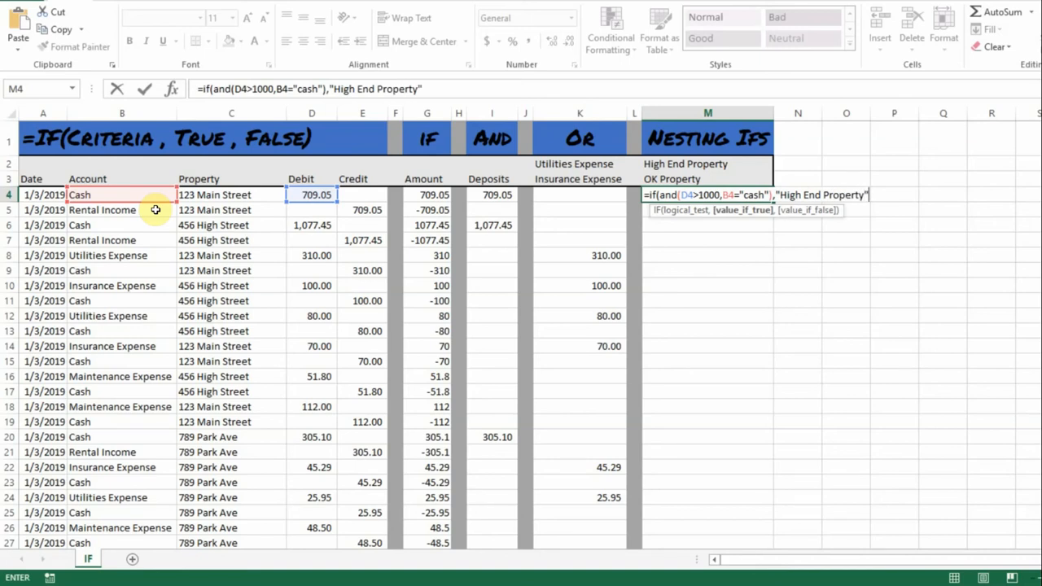
text(,)
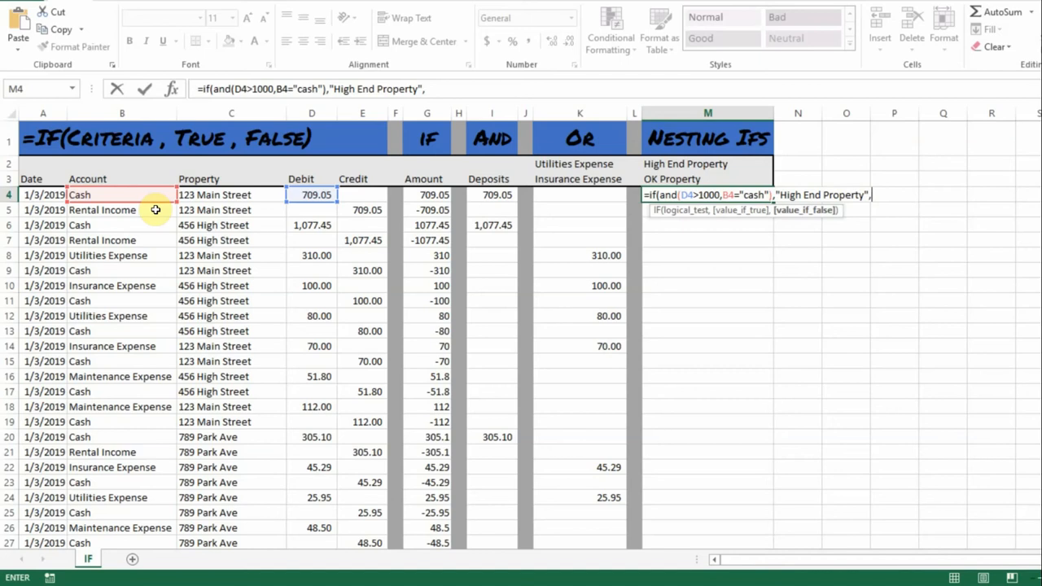
text(if)
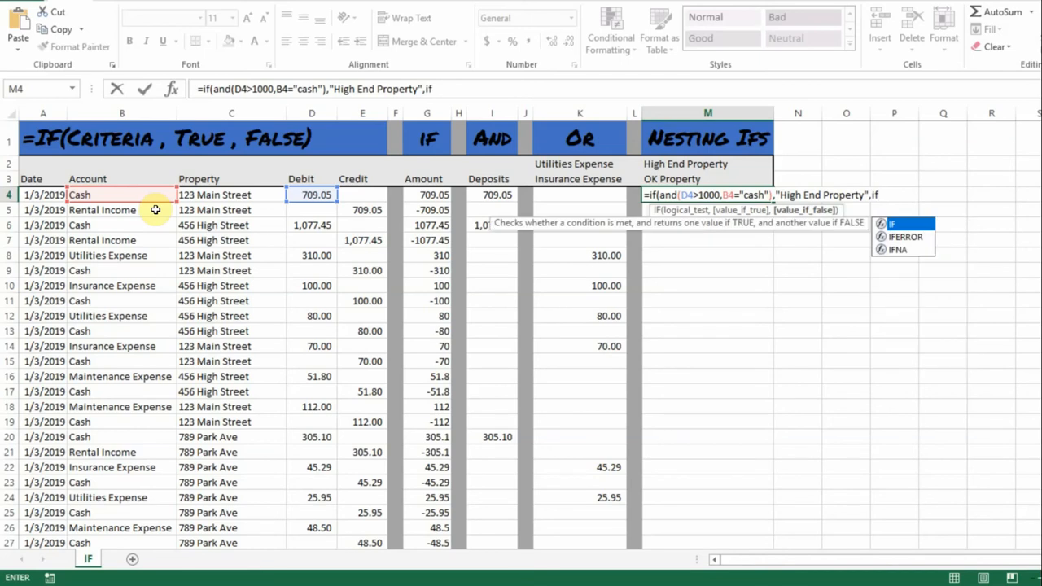
text(()
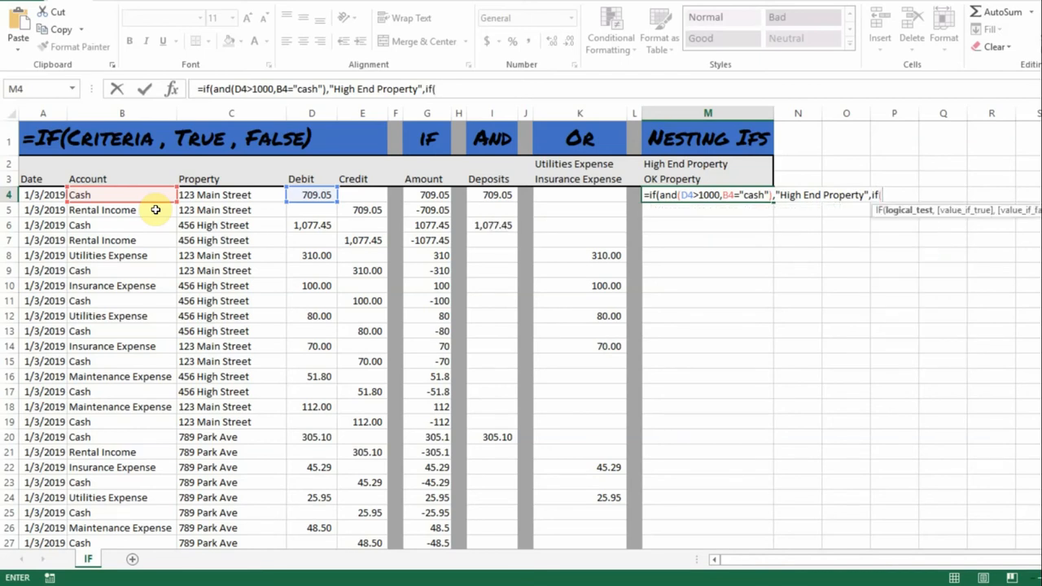
click(320, 196)
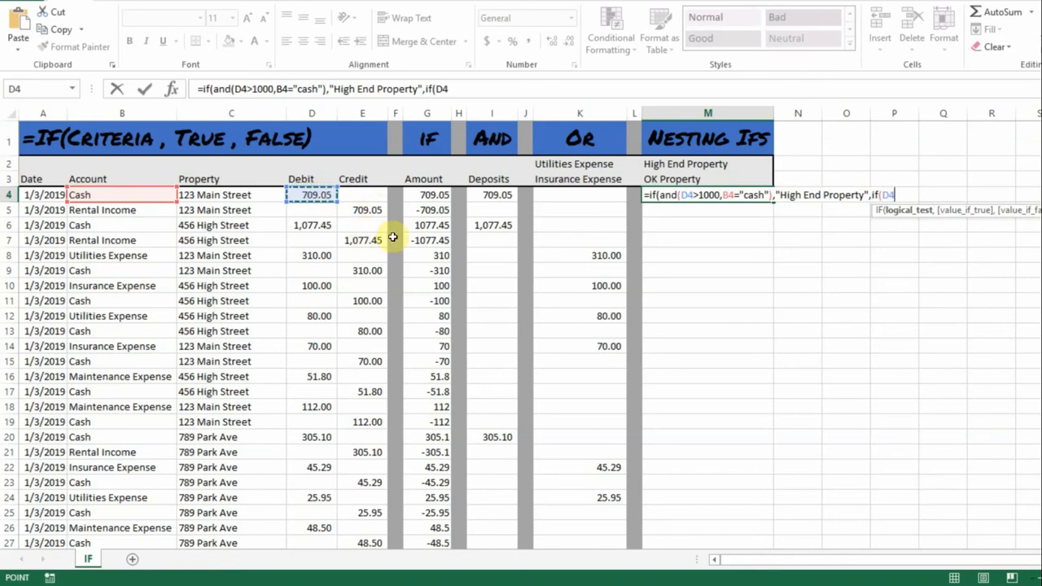
text(>500)
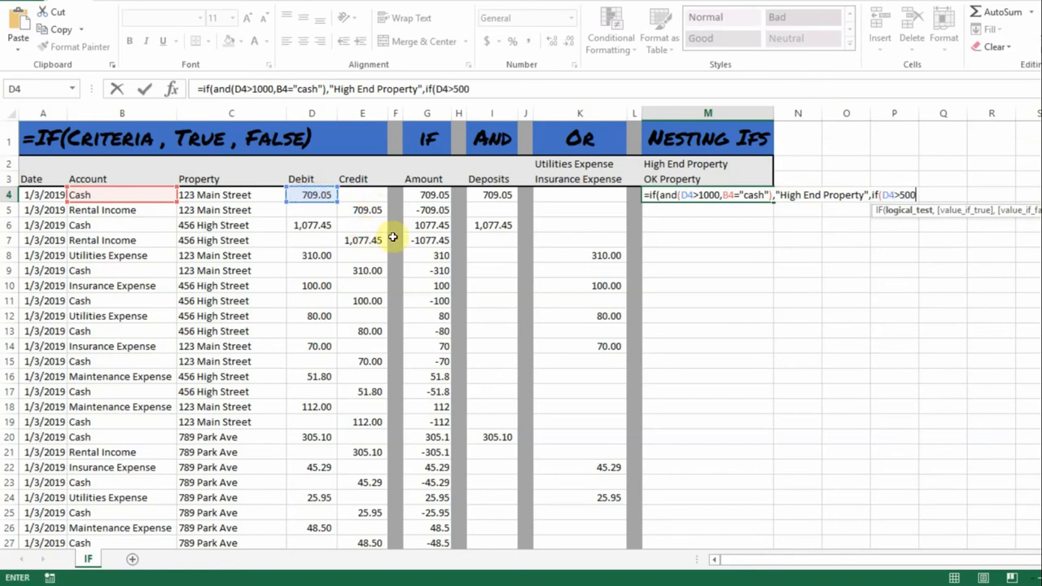
text(,)
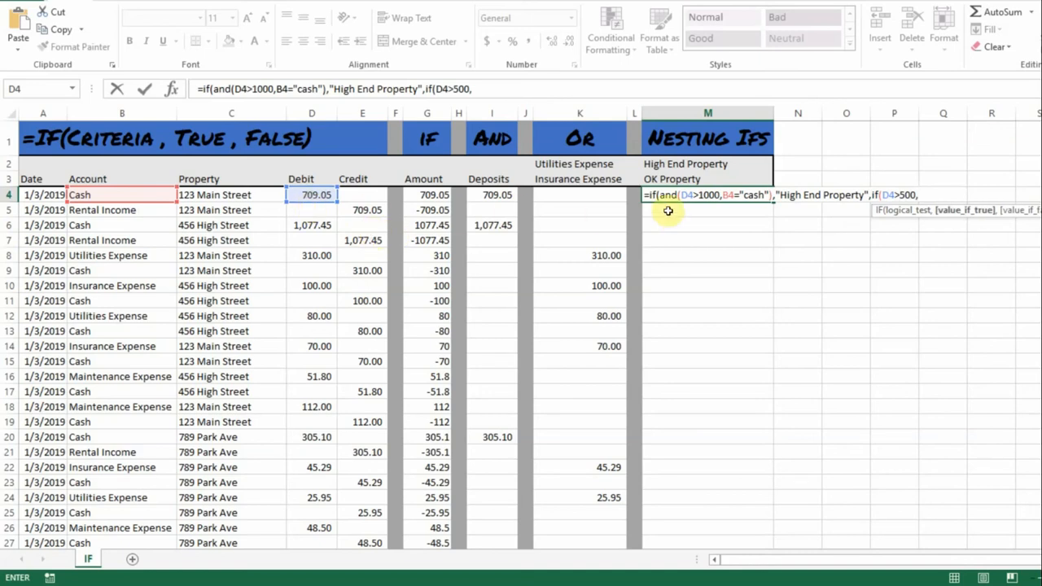
key(BackSpace)
key(BackSpace)
key(BackSpace)
key(BackSpace)
key(BackSpace)
key(BackSpace)
key(BackSpace)
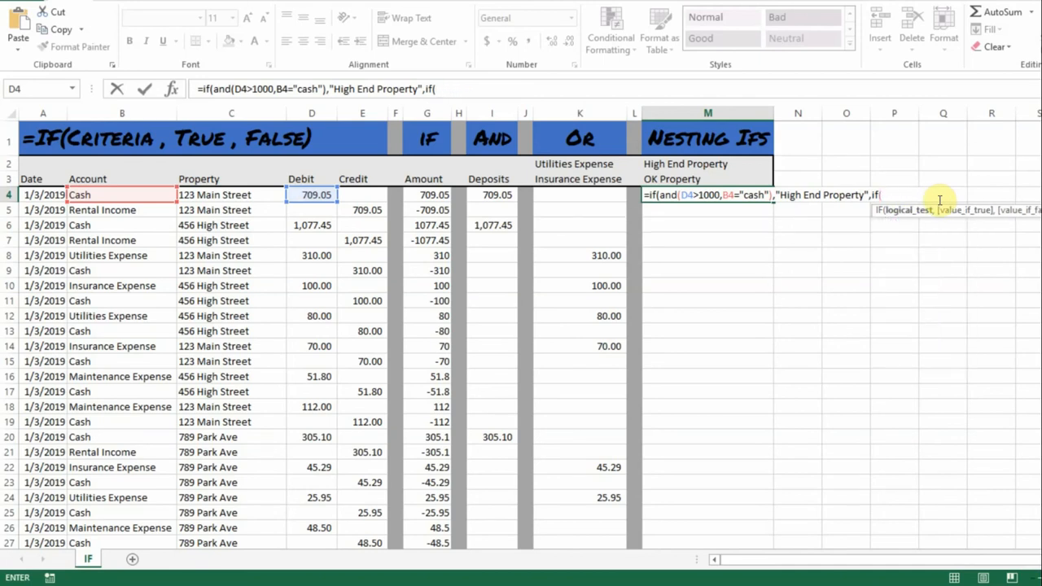
Step: Add the test and(D4>500,B4="Cash") to the nested if in M4's formula
text(and)
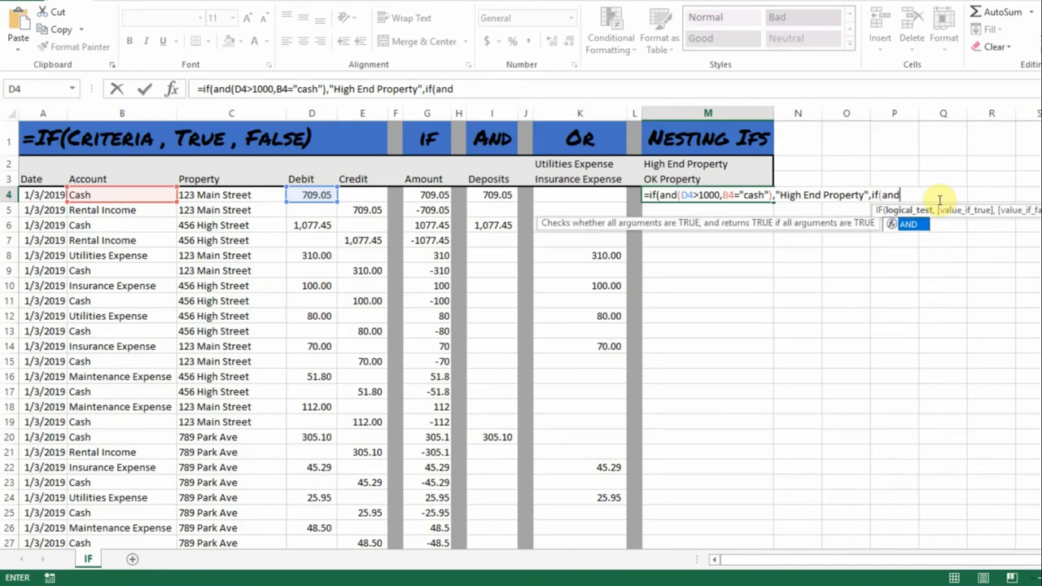
text(()
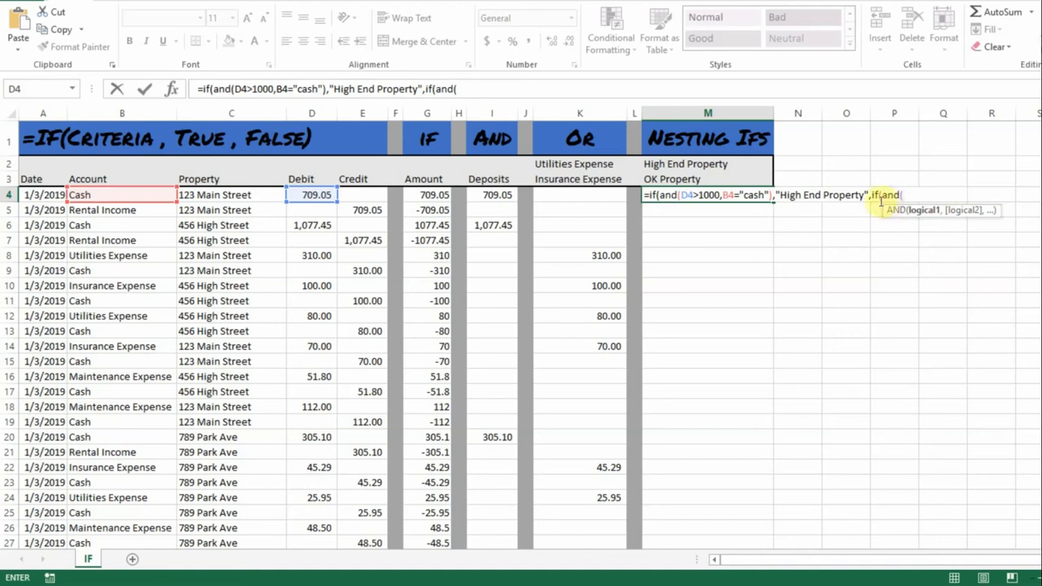
click(323, 194)
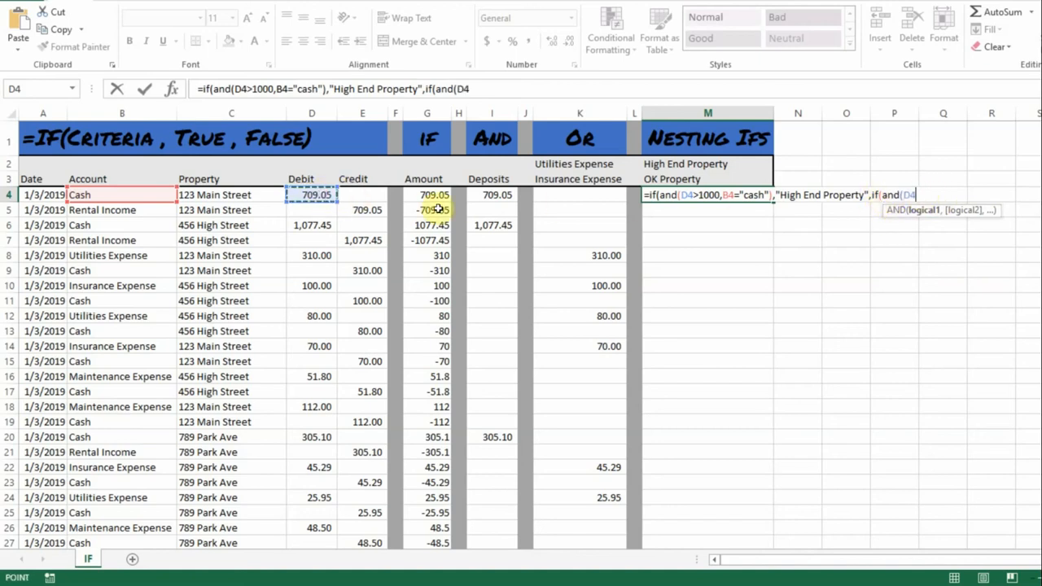
text(>500)
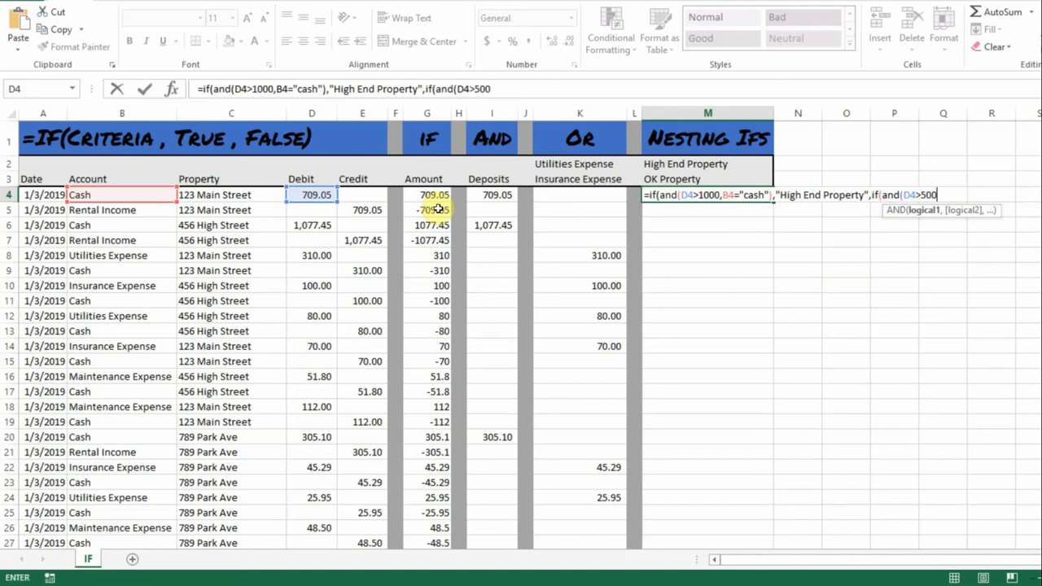
text(,)
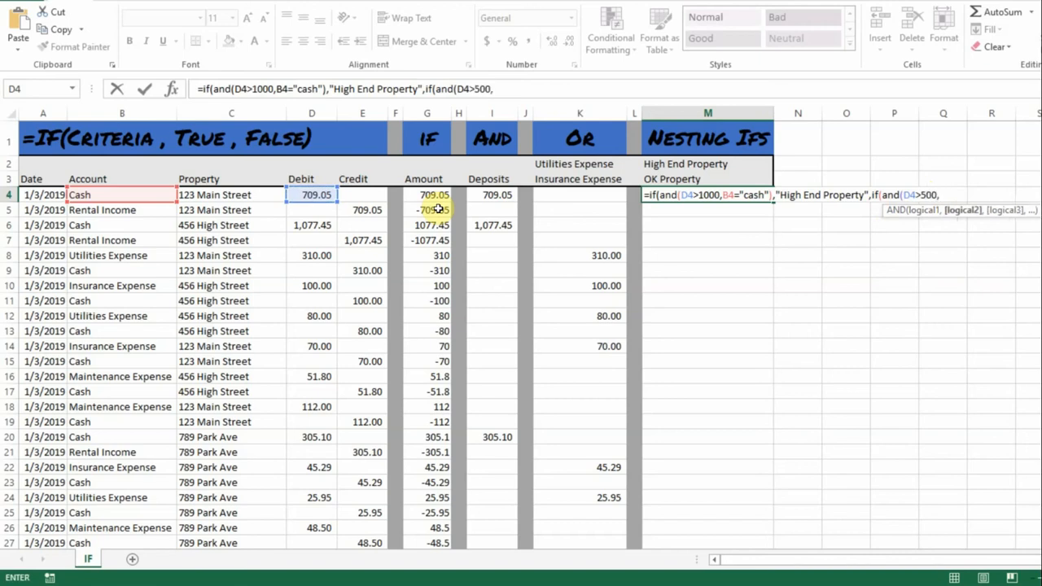
click(129, 197)
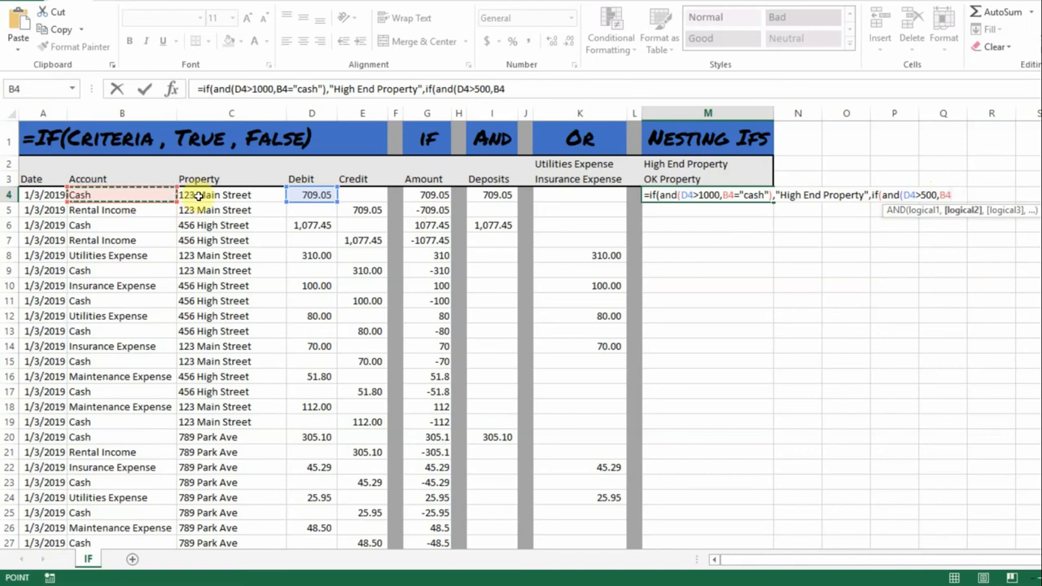
text(=)
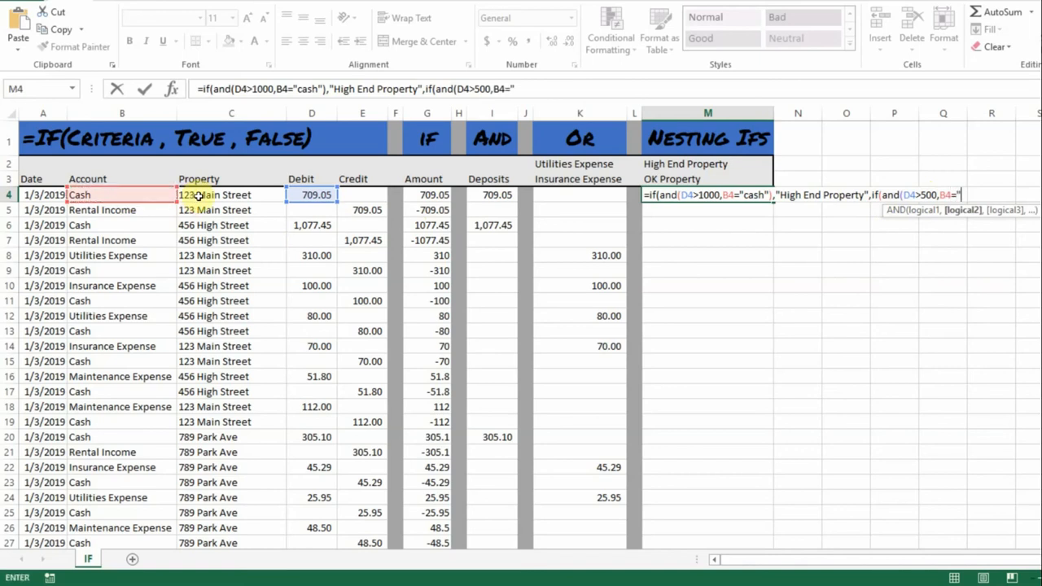
text("Cash)
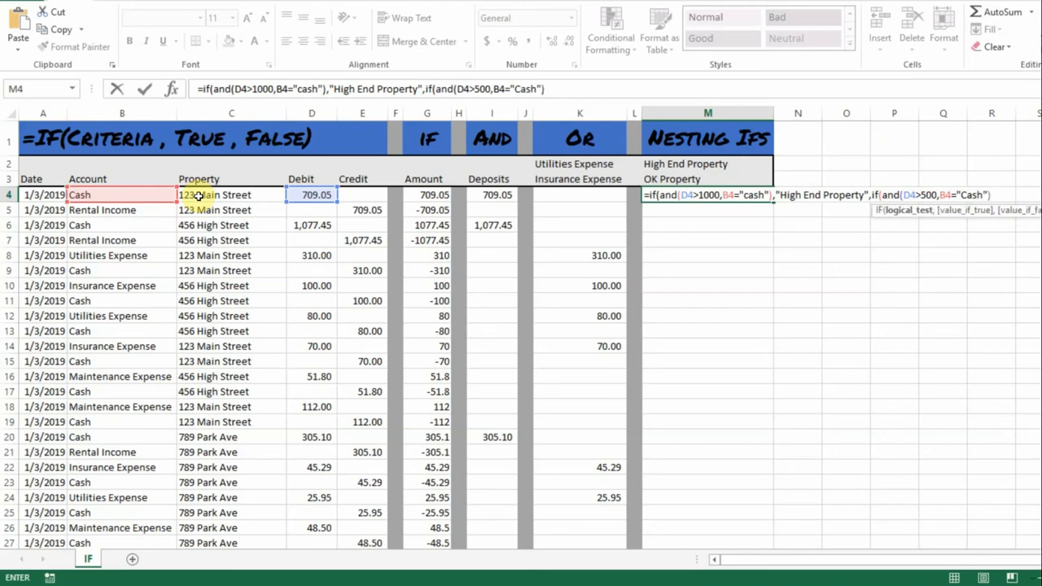
Step: Complete M4's nested if with "OK Property" as the value if true and "" as the value if false
text(,)
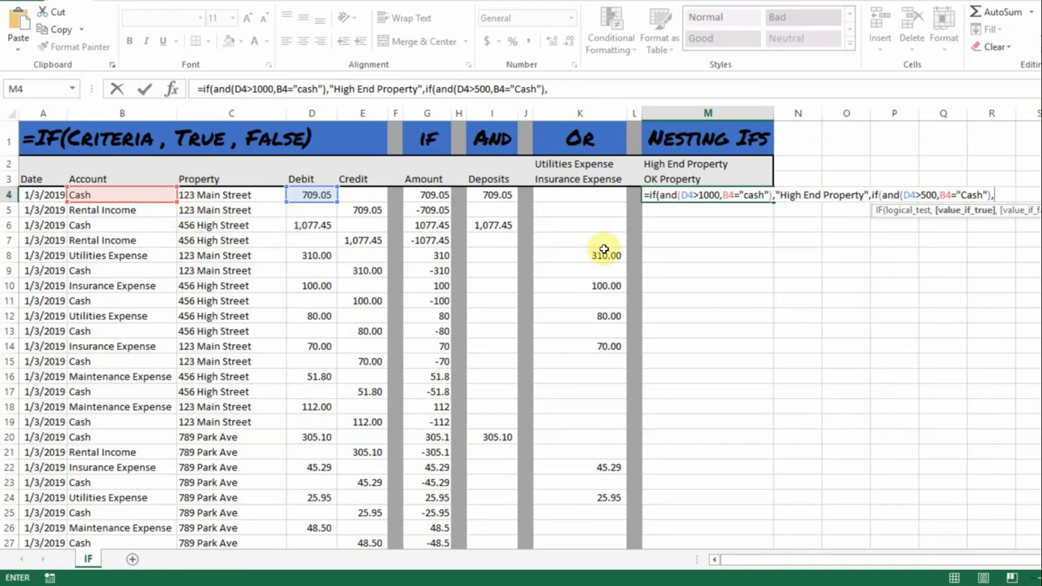
text("OK Property)
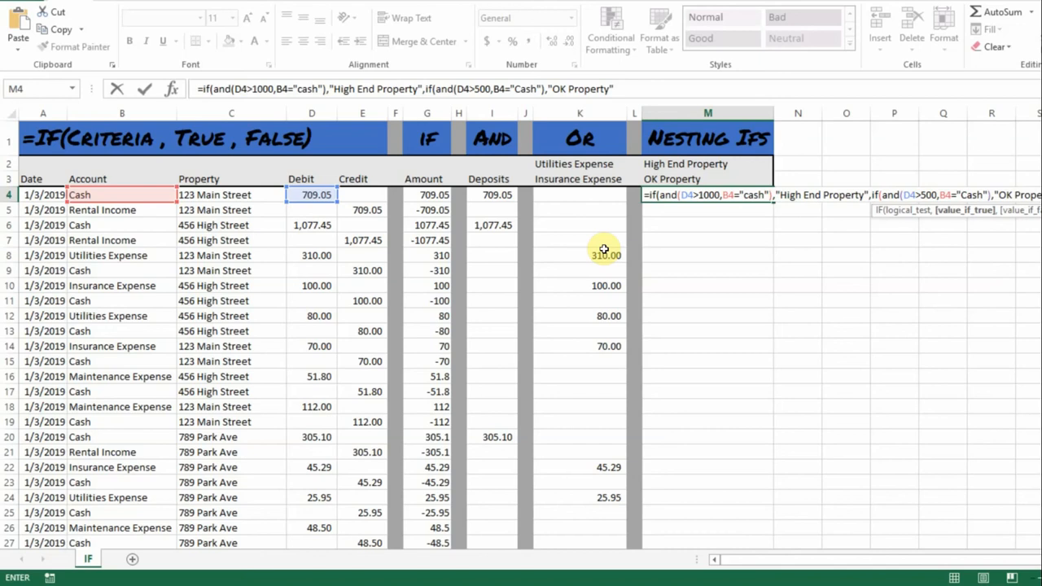
text(,)
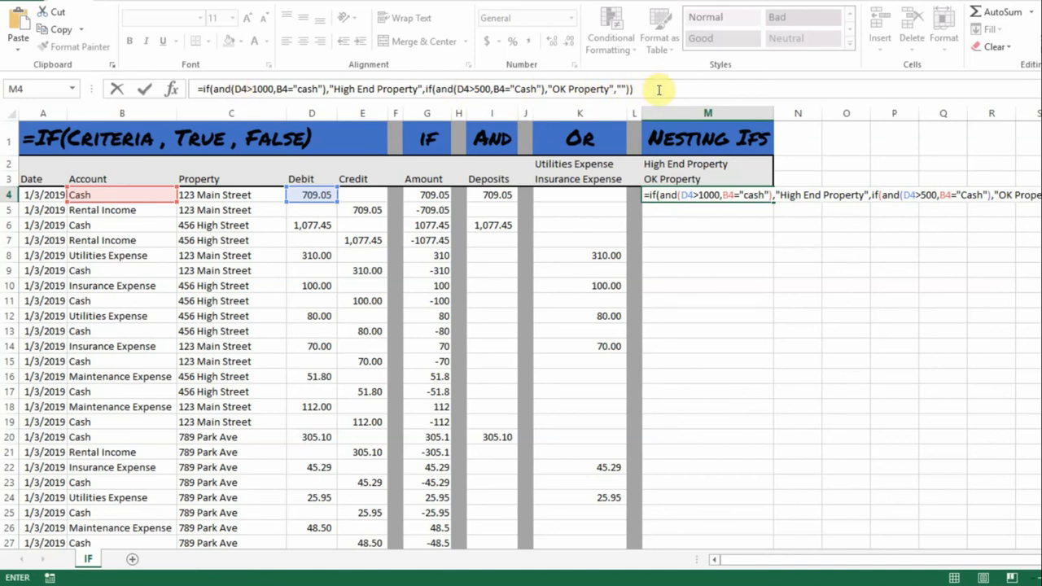
key(Return)
key(Up)
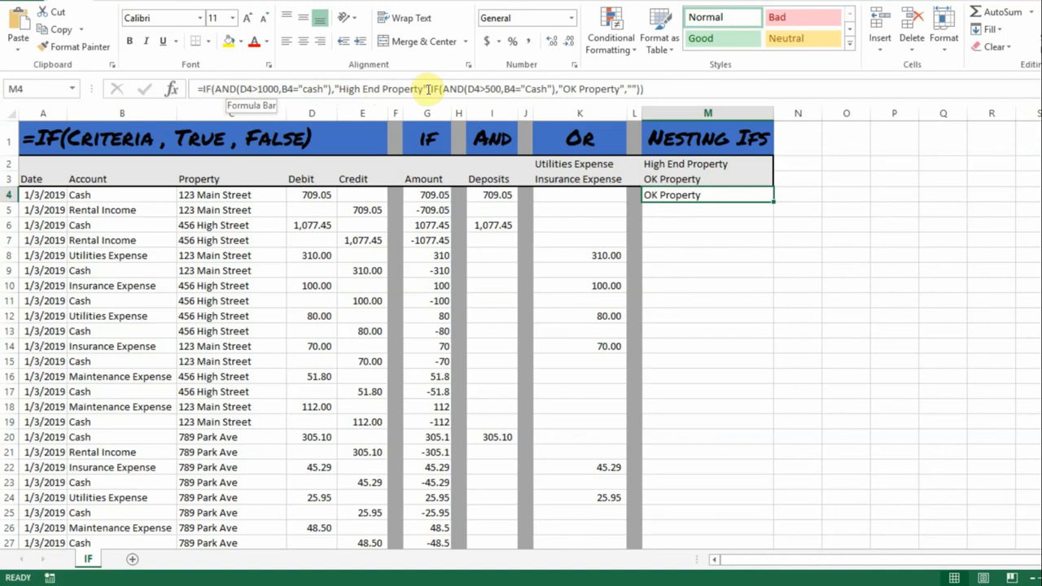
Step: Examine the nested IF portion of M4's formula and its closing parentheses without changing it
drag(428, 88, 635, 89)
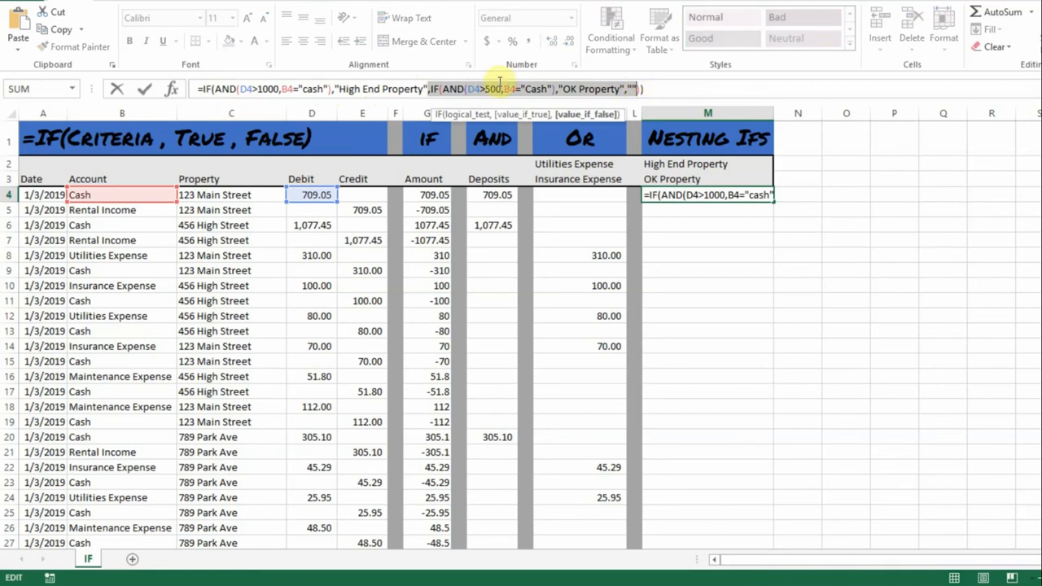
click(496, 88)
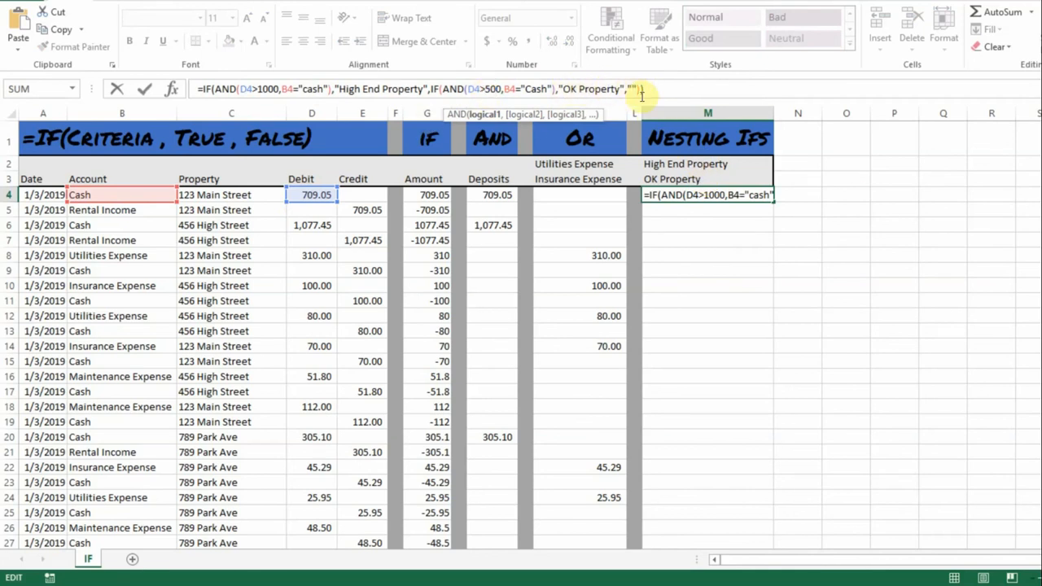
key(Return)
key(Up)
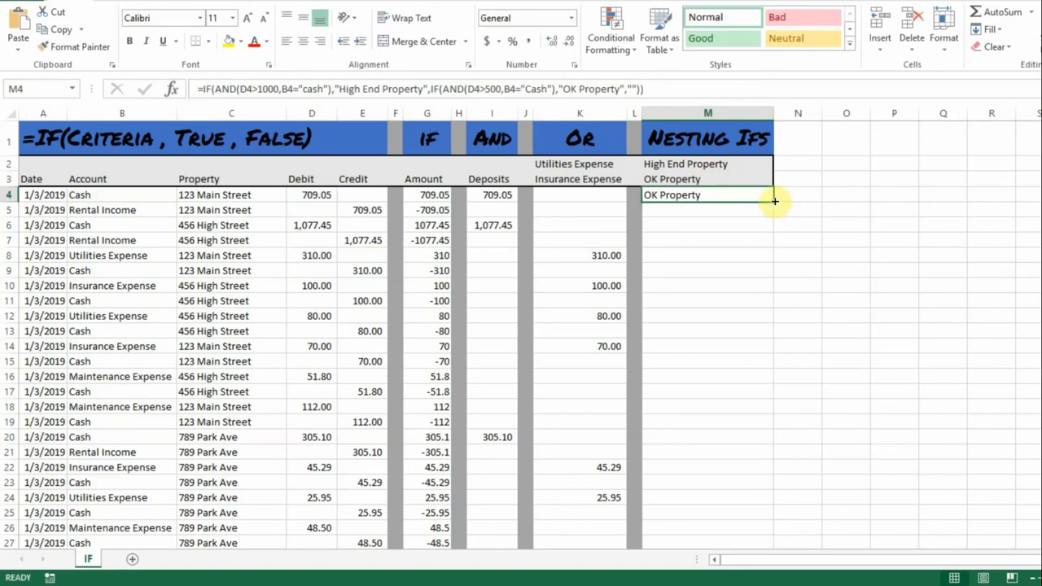
Step: Fill the Nesting Ifs formula from M4 down through M27 and check M4 and M6 against the debits in D4 and D6
drag(774, 200, 766, 420)
scroll(845, 377, up, 3)
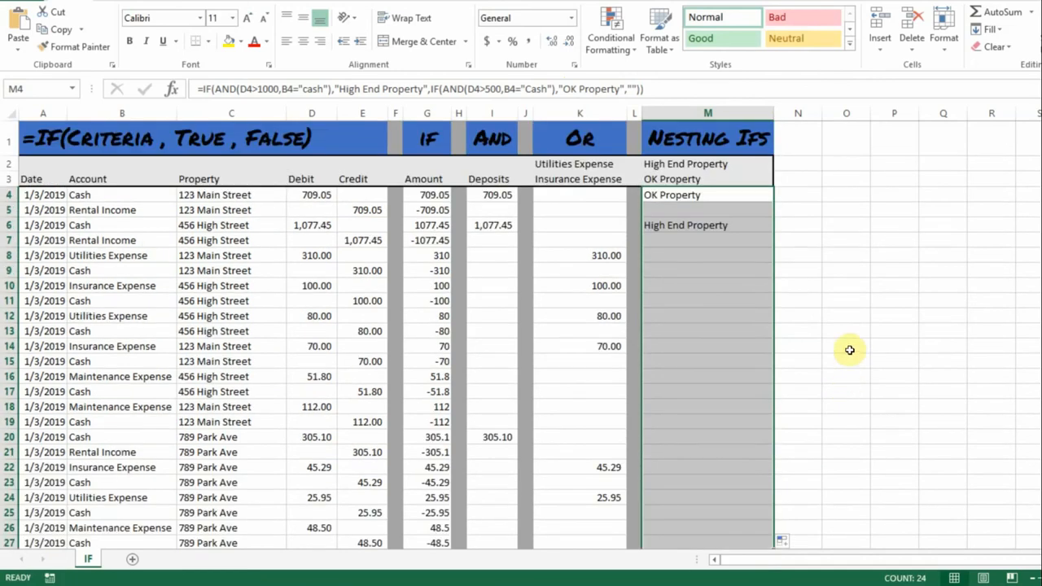
click(689, 195)
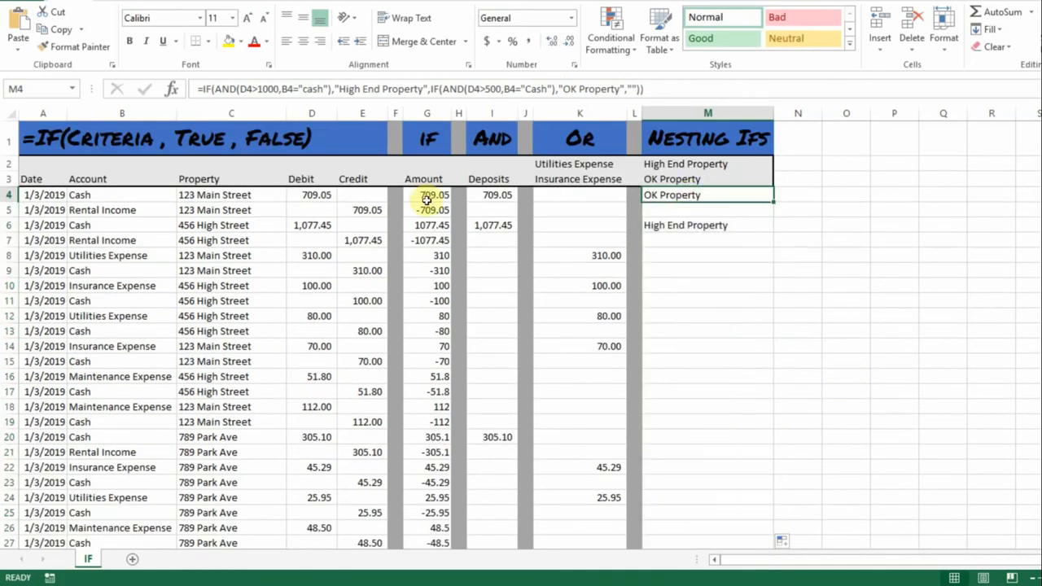
click(717, 225)
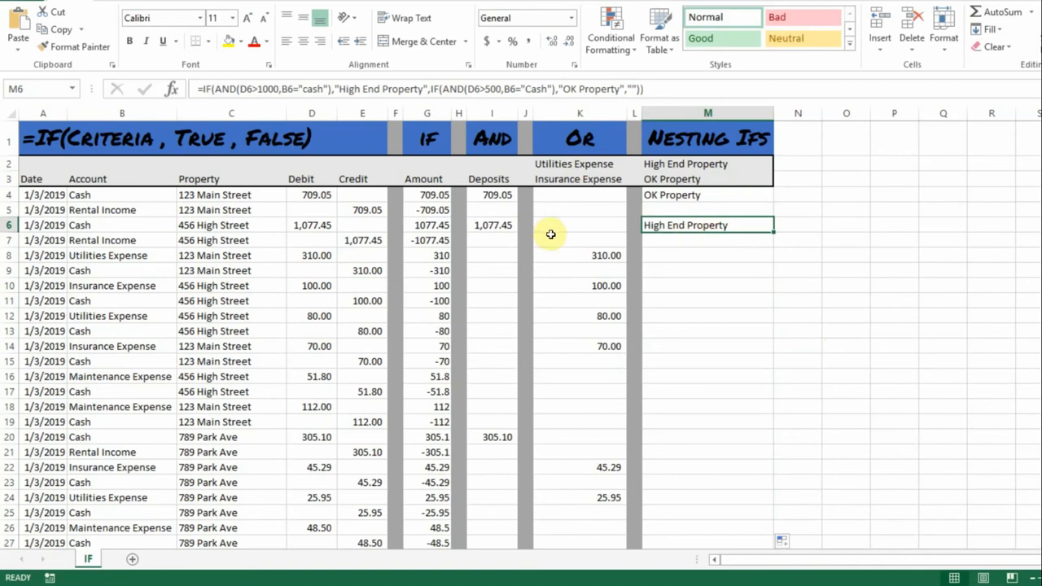
click(306, 196)
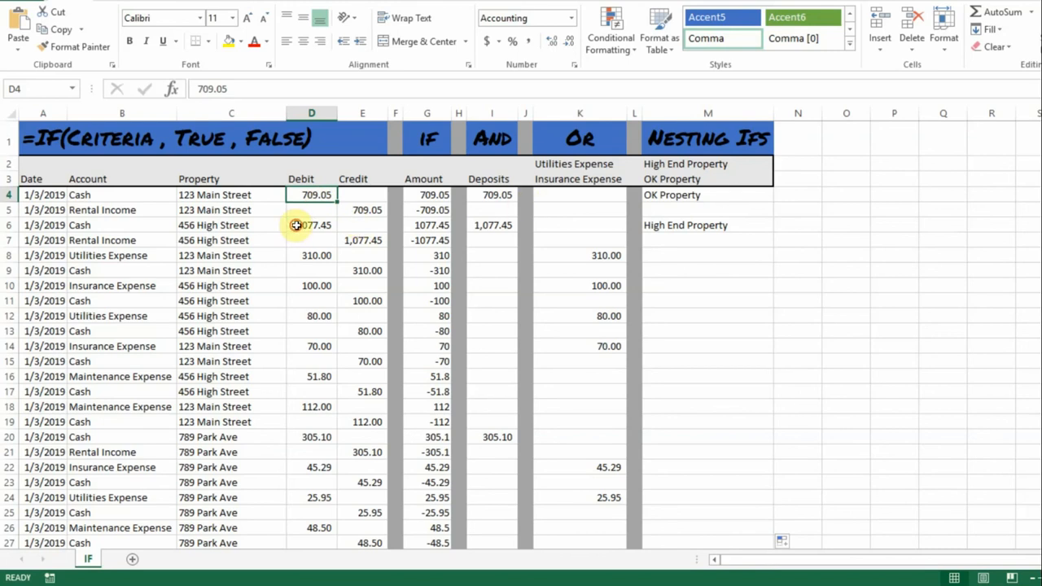
click(297, 225)
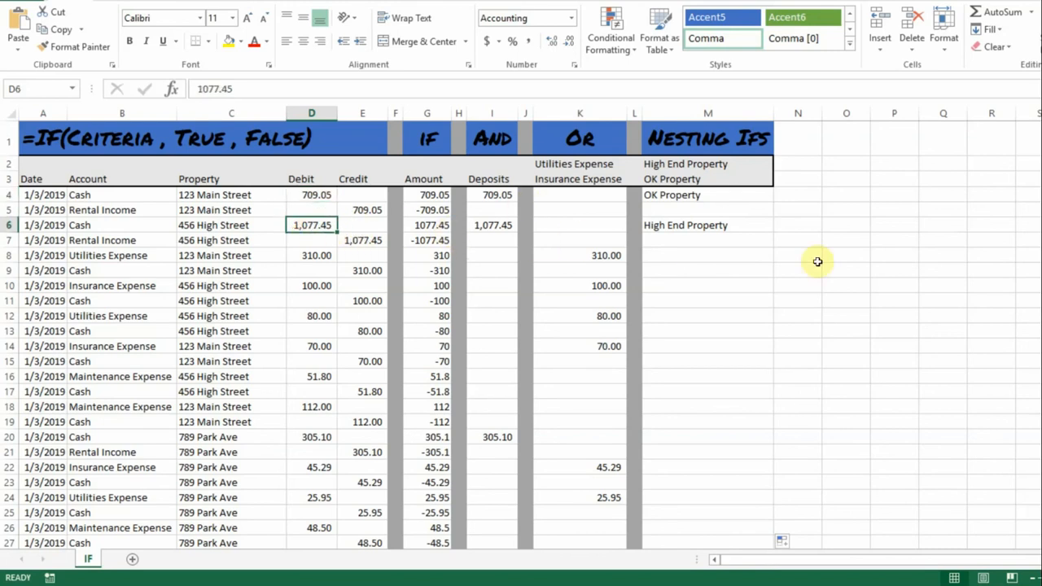
Step: Replace the "High End Property" text in M4's formula with a reference to header cell M2
click(705, 193)
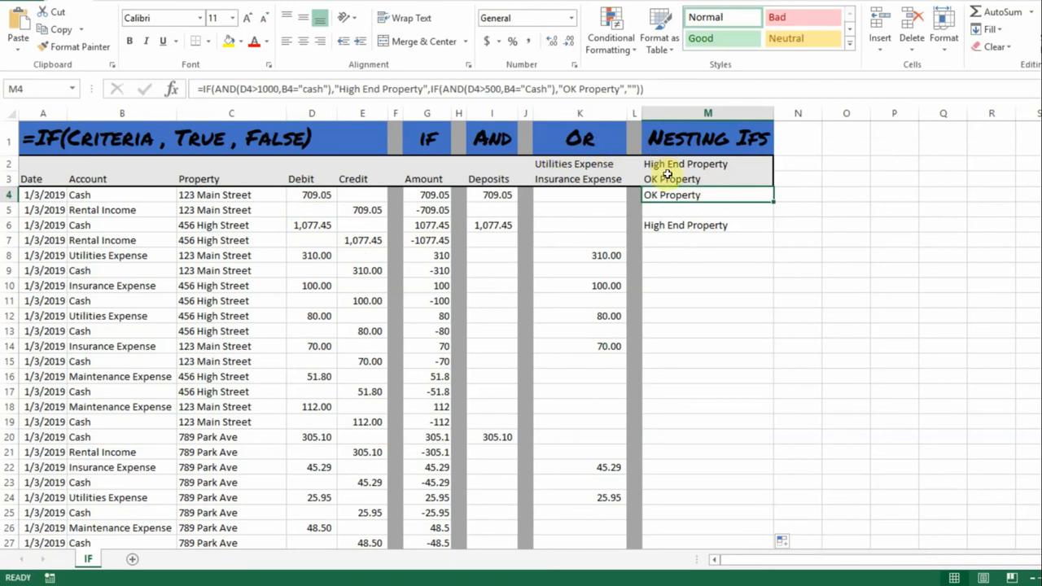
click(425, 89)
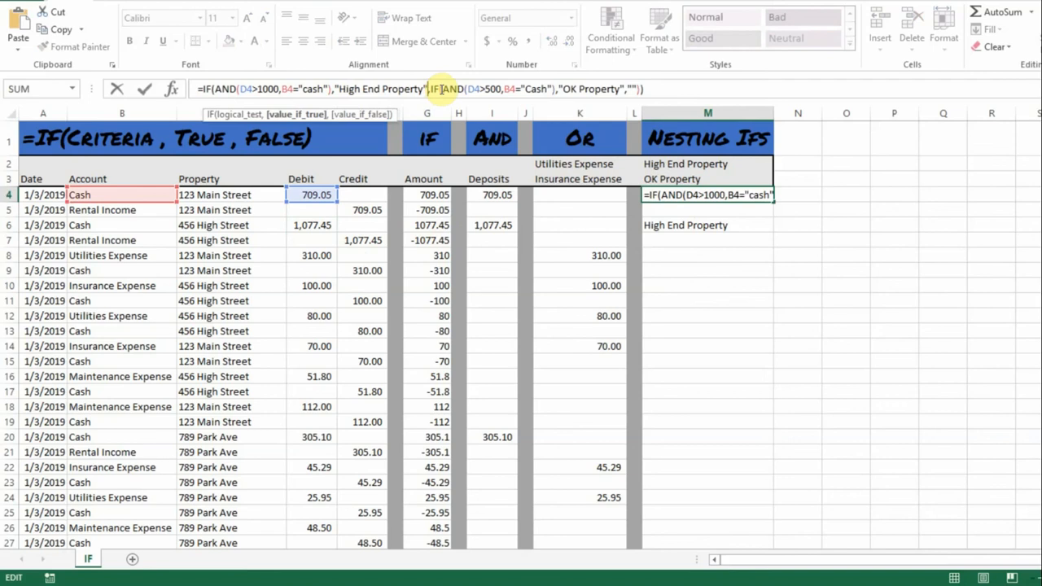
key(BackSpace)
key(BackSpace)
key(BackSpace)
key(BackSpace)
key(BackSpace)
key(BackSpace)
key(BackSpace)
key(BackSpace)
key(BackSpace)
key(BackSpace)
key(BackSpace)
key(BackSpace)
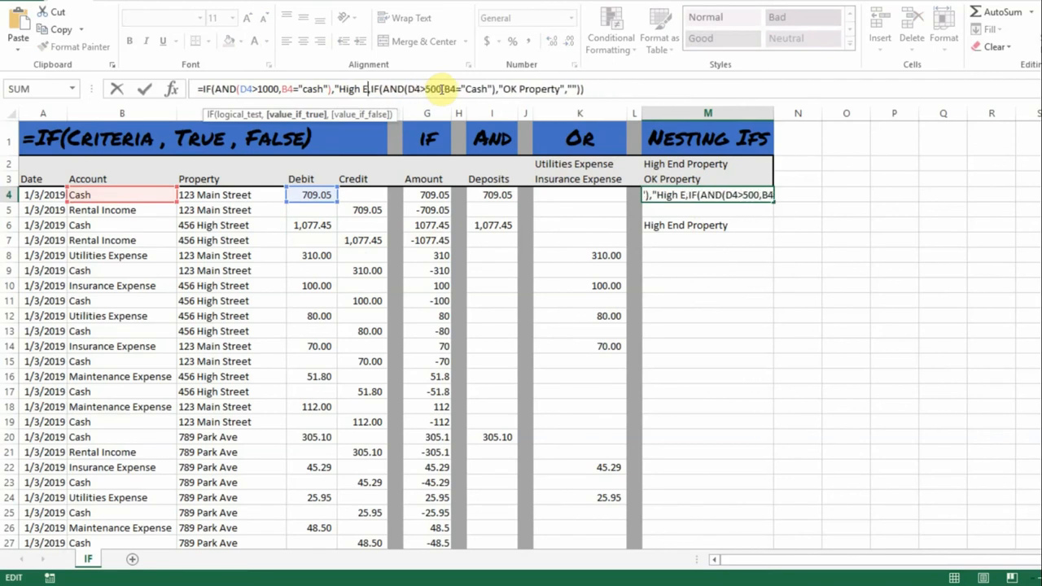
key(BackSpace)
key(BackSpace)
key(BackSpace)
key(BackSpace)
key(BackSpace)
key(BackSpace)
key(BackSpace)
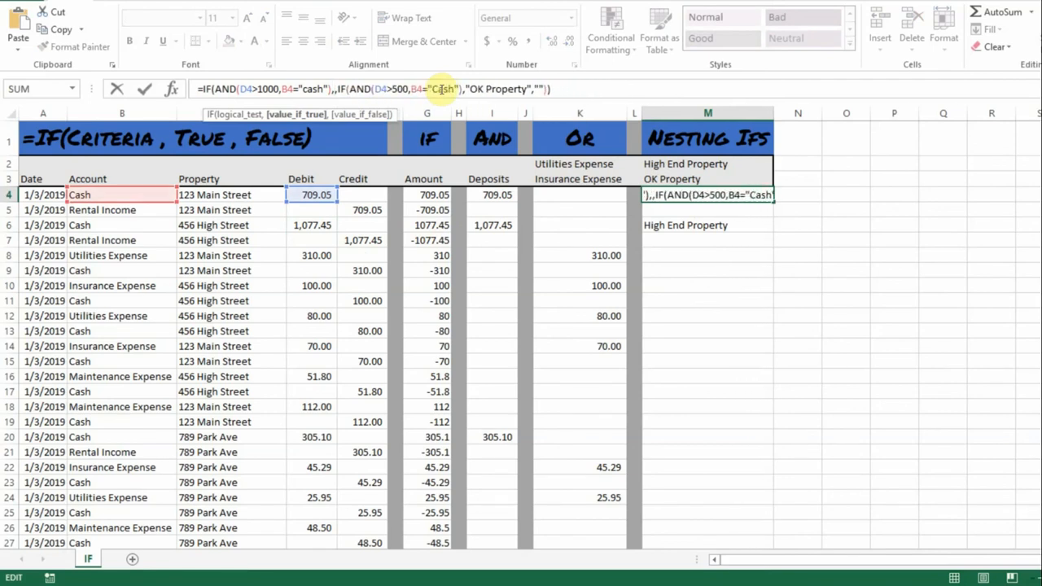
click(695, 166)
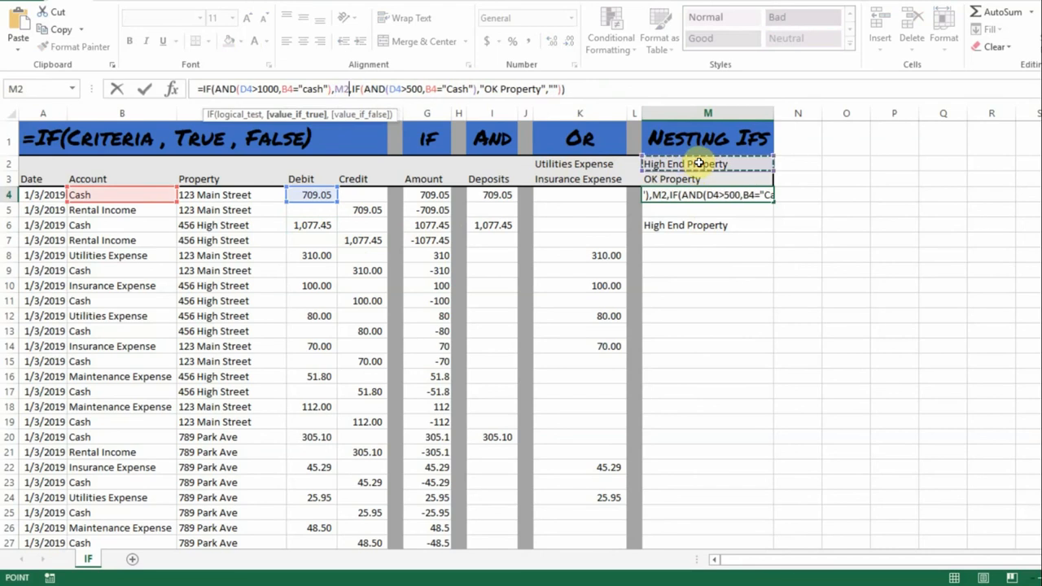
Step: Replace the "OK Property" text in M4's nested IF with the absolute reference $M$3
click(545, 90)
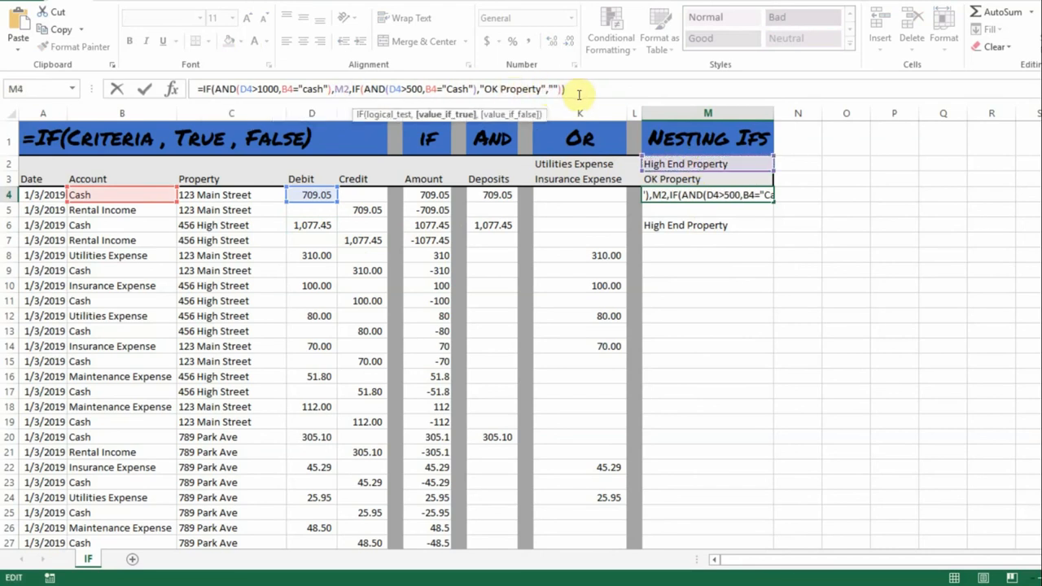
key(BackSpace)
key(BackSpace)
key(BackSpace)
key(BackSpace)
key(BackSpace)
key(BackSpace)
key(BackSpace)
key(BackSpace)
key(BackSpace)
key(BackSpace)
key(BackSpace)
key(BackSpace)
key(BackSpace)
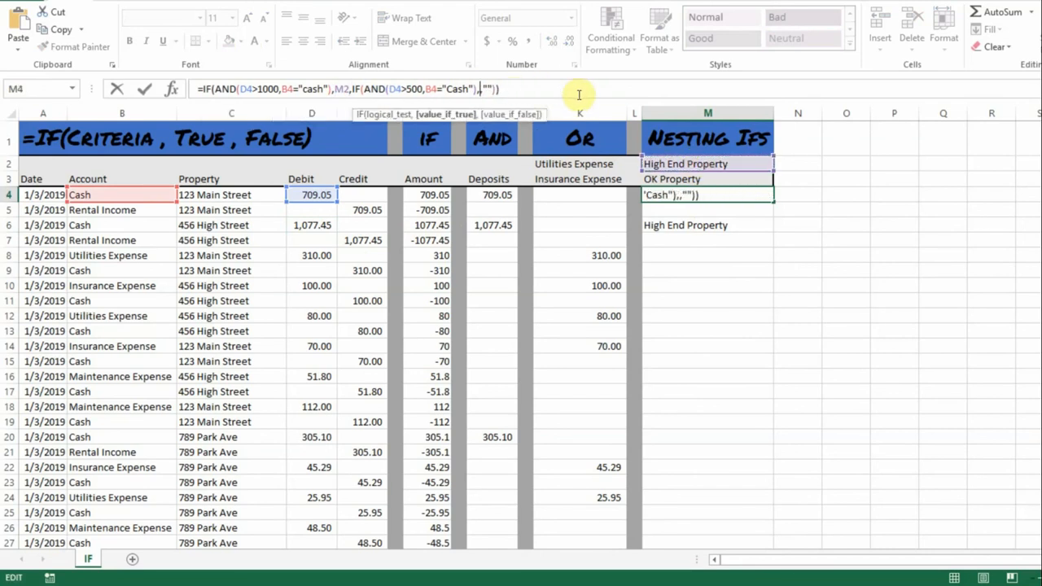
click(696, 181)
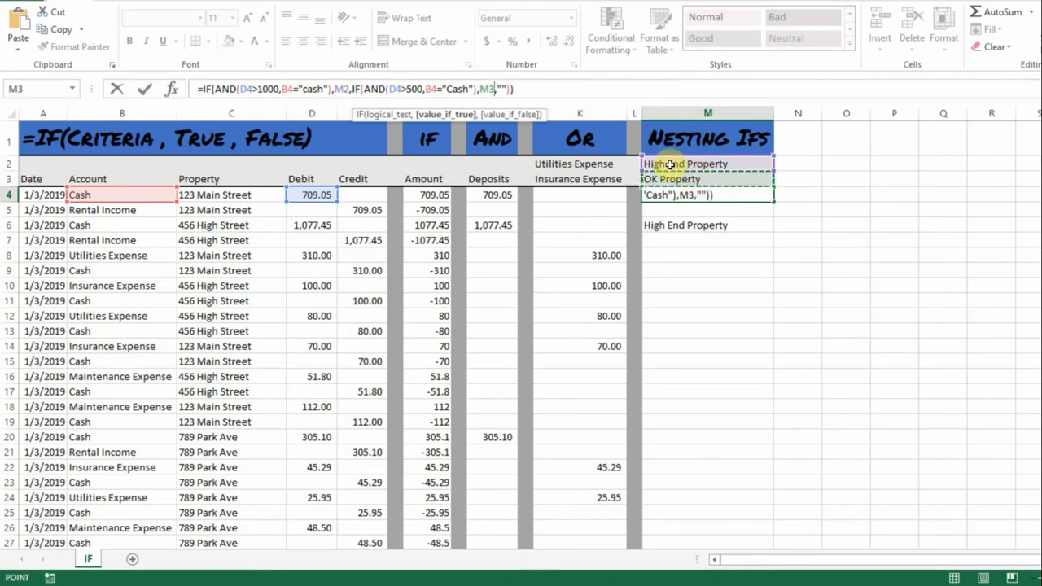
key(F4)
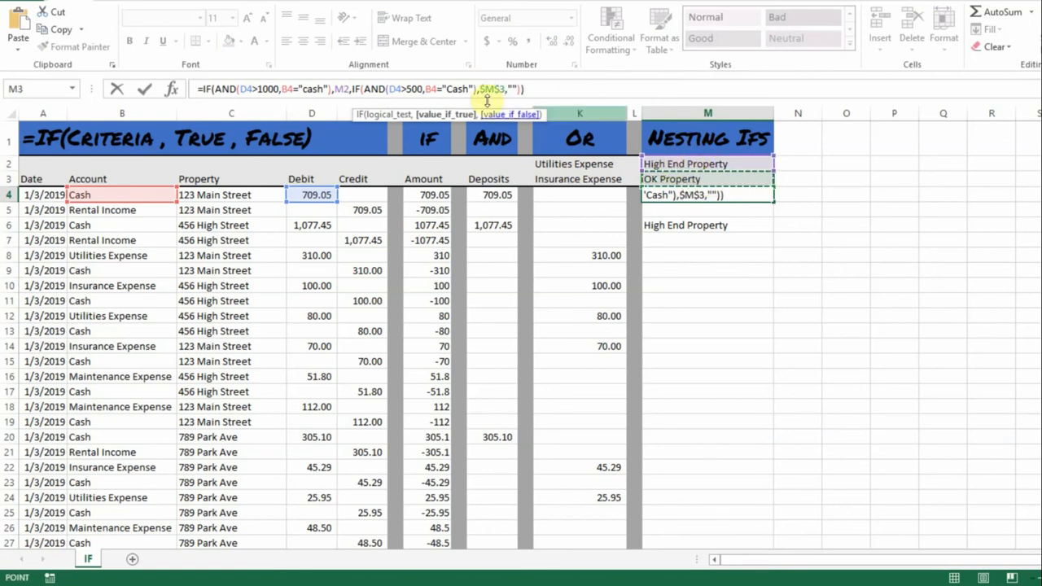
Step: Make the M2 reference absolute as $M$2 and fill M4's updated formula down through M27
click(345, 89)
key(F4)
key(Return)
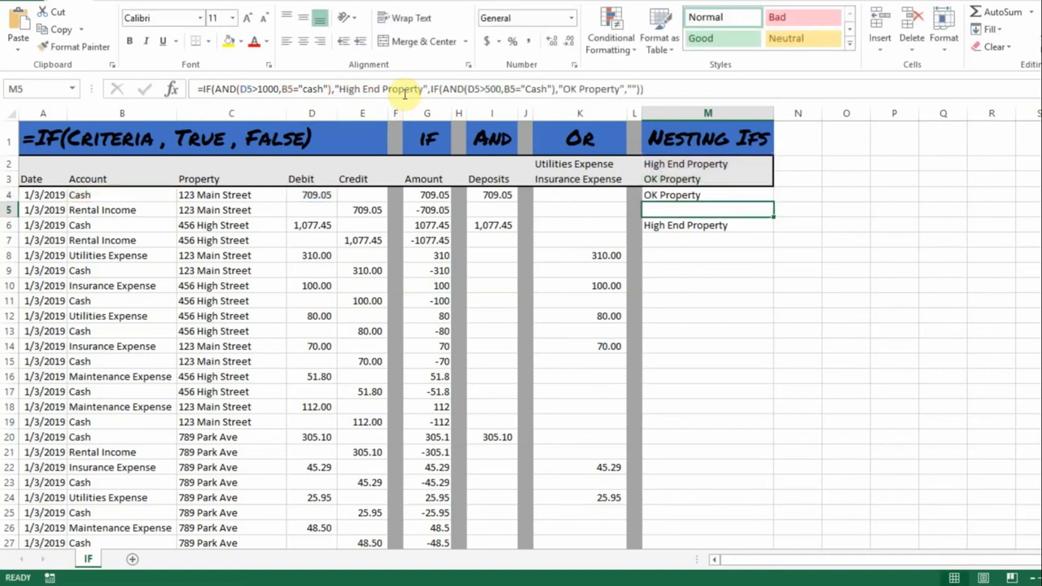
key(Up)
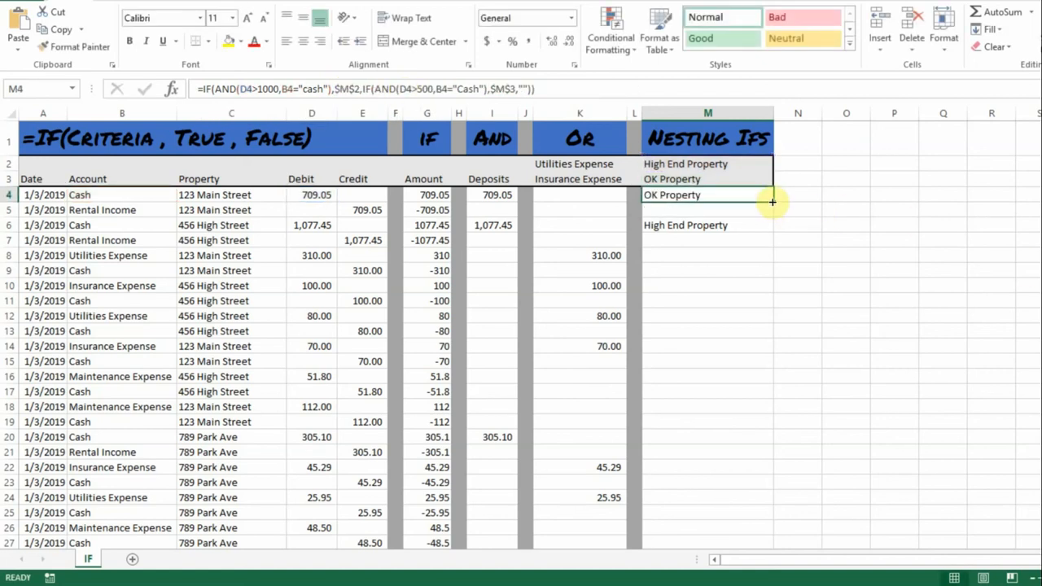
drag(771, 203, 735, 500)
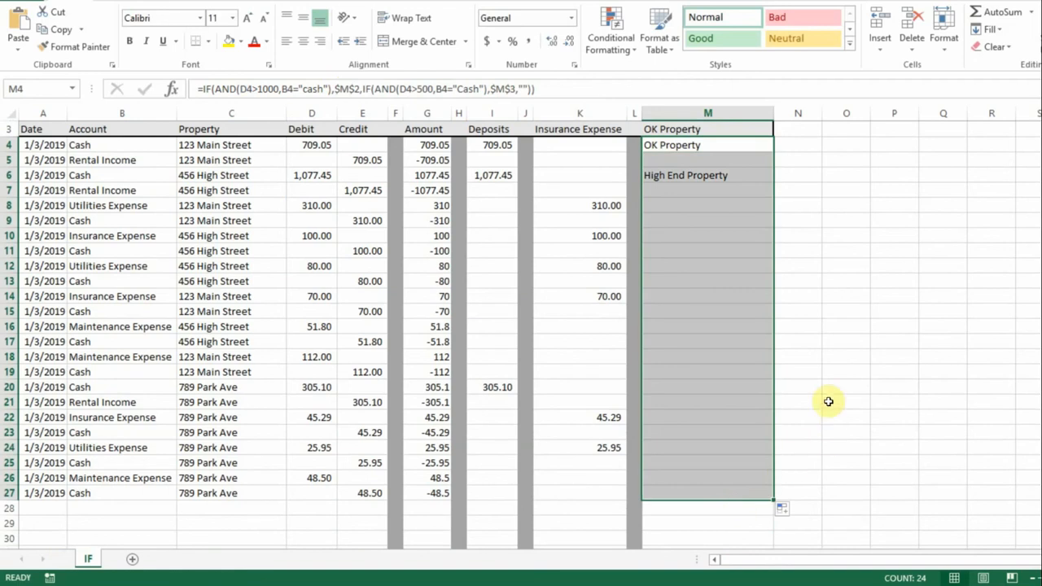